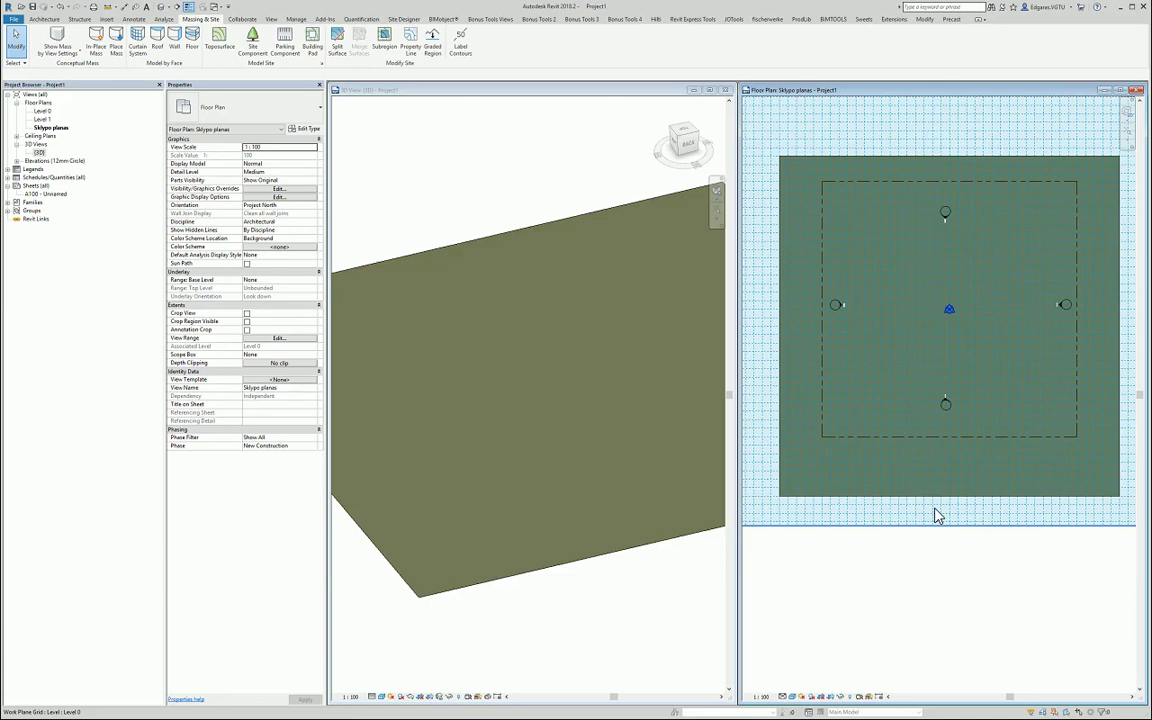
Read the Laboratorinis darbas 1,2 task list and check the roads-and-streets glossary definition
{"action": "key", "text": "alt+Tab"}
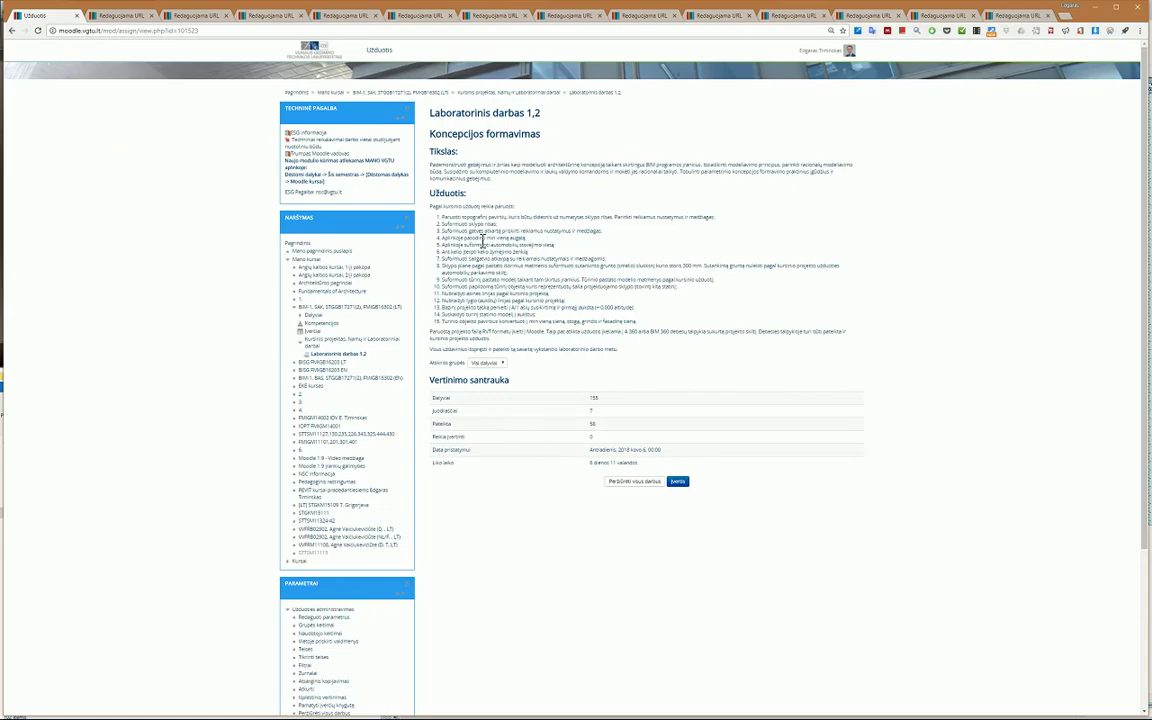
{"action": "triple_click", "coordinate": [547, 231]}
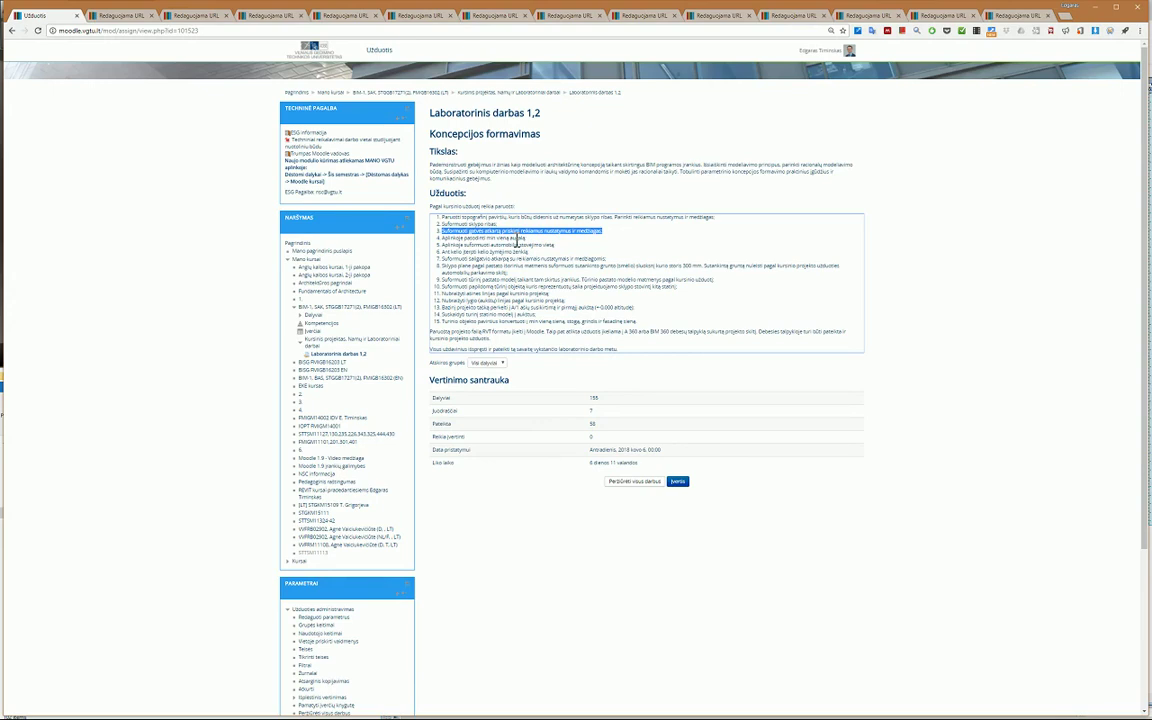
{"action": "left_click", "coordinate": [452, 238]}
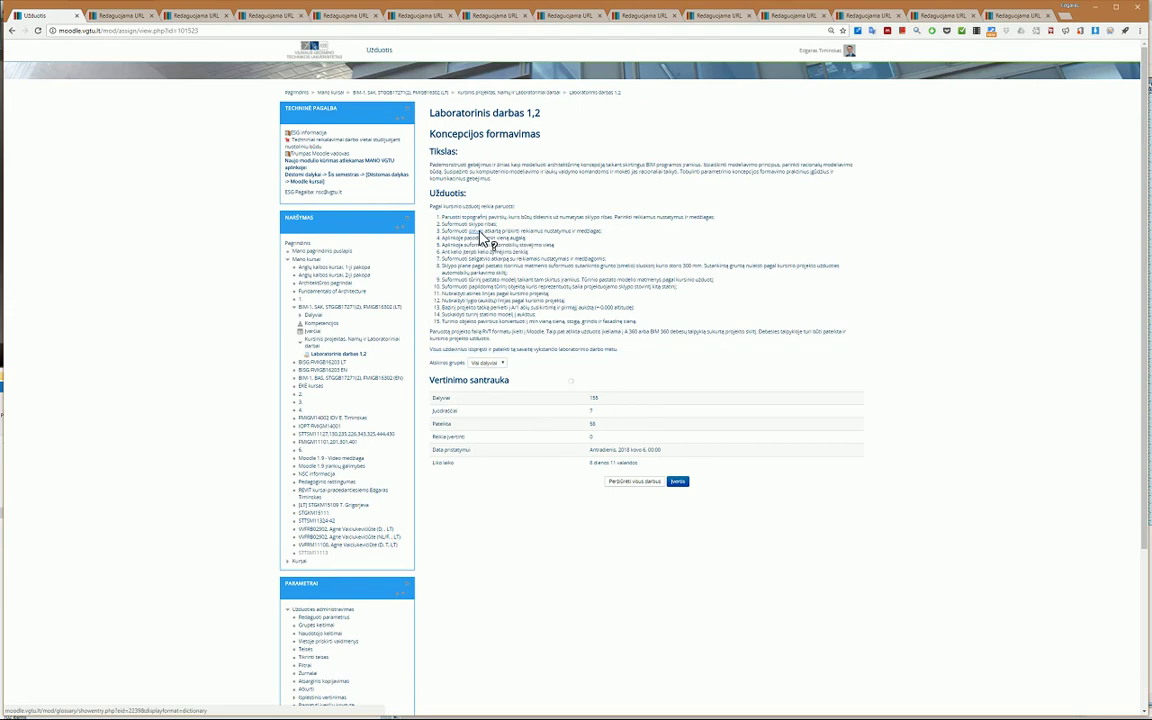
{"action": "left_click", "coordinate": [480, 233]}
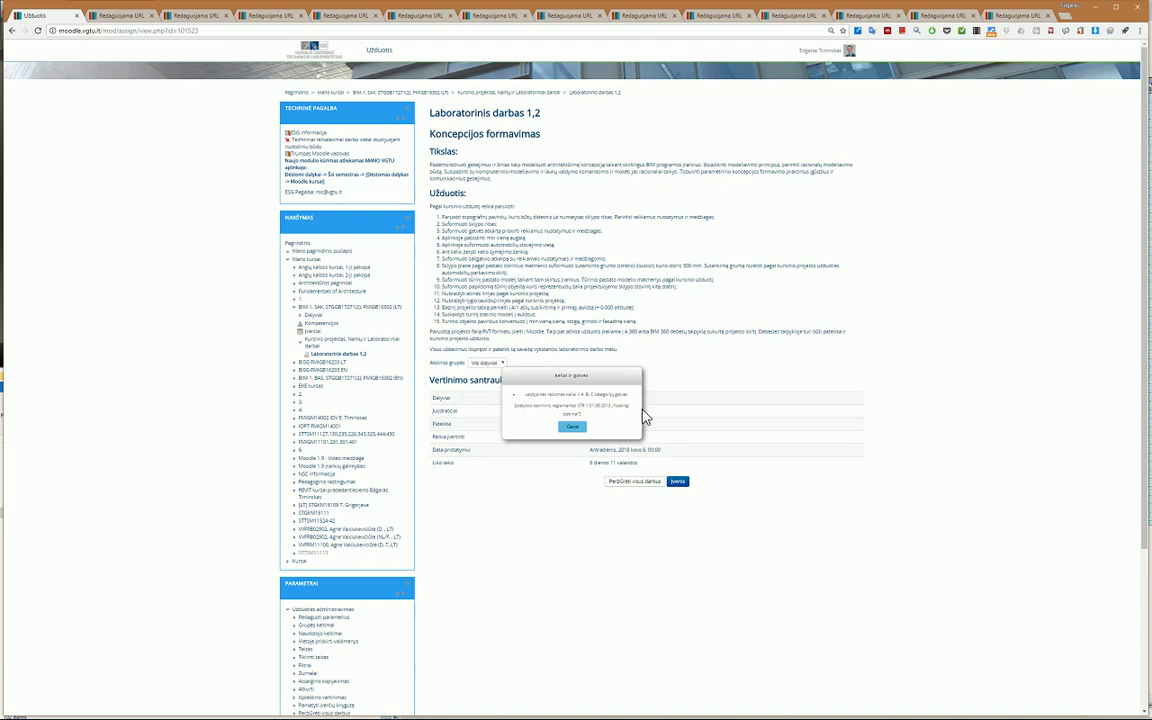
{"action": "left_click", "coordinate": [578, 226]}
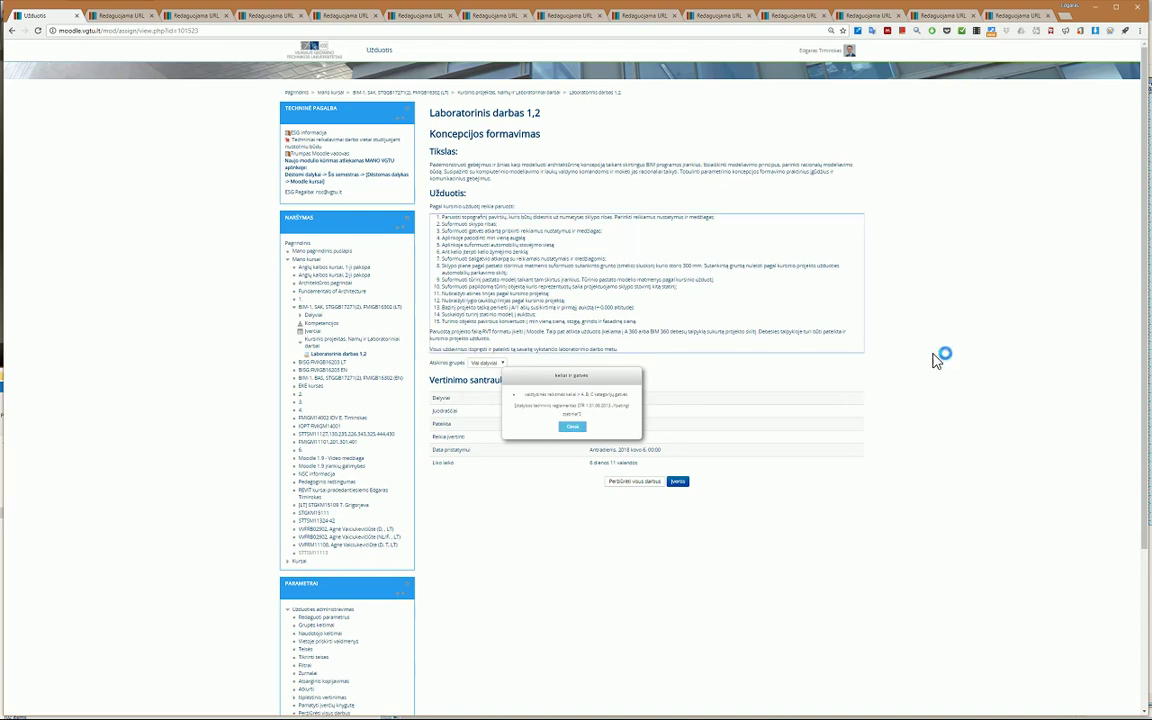
{"action": "left_click", "coordinate": [573, 427]}
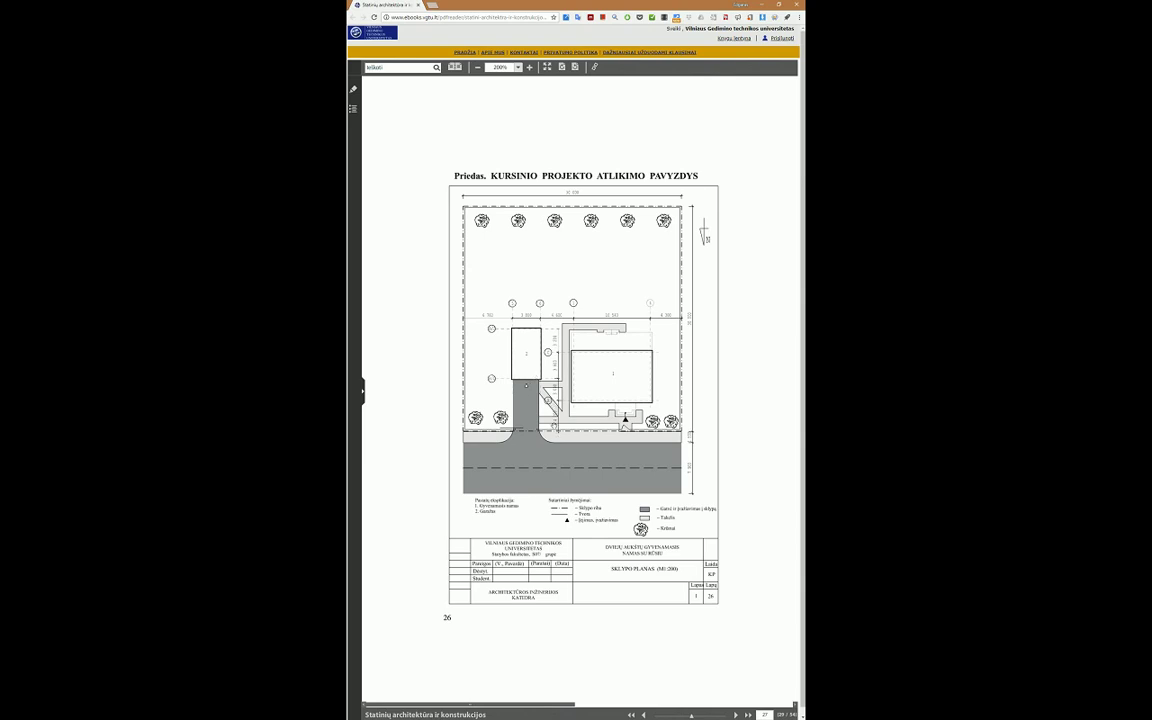
Study page 26's sample site plan with its road and driveway, then return to Revit
{"action": "left_click", "coordinate": [545, 68]}
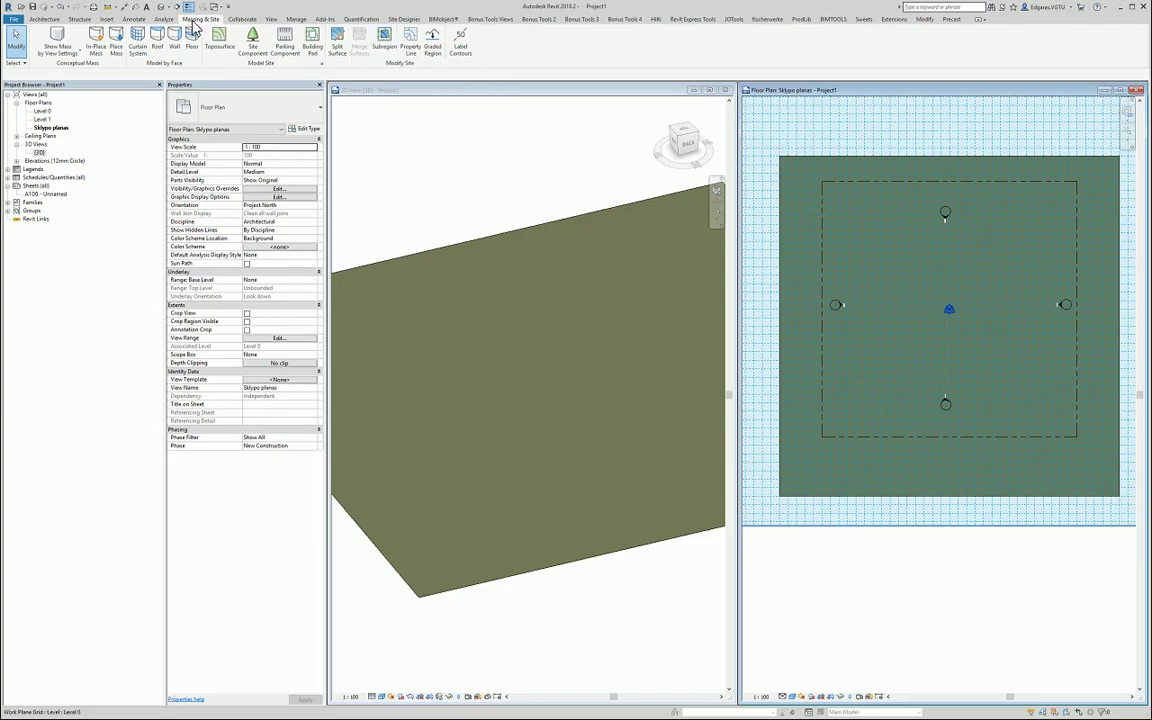
Sketch a rectangular subregion strip along the site's bottom edge and bring up its material choices
{"action": "left_click", "coordinate": [387, 52]}
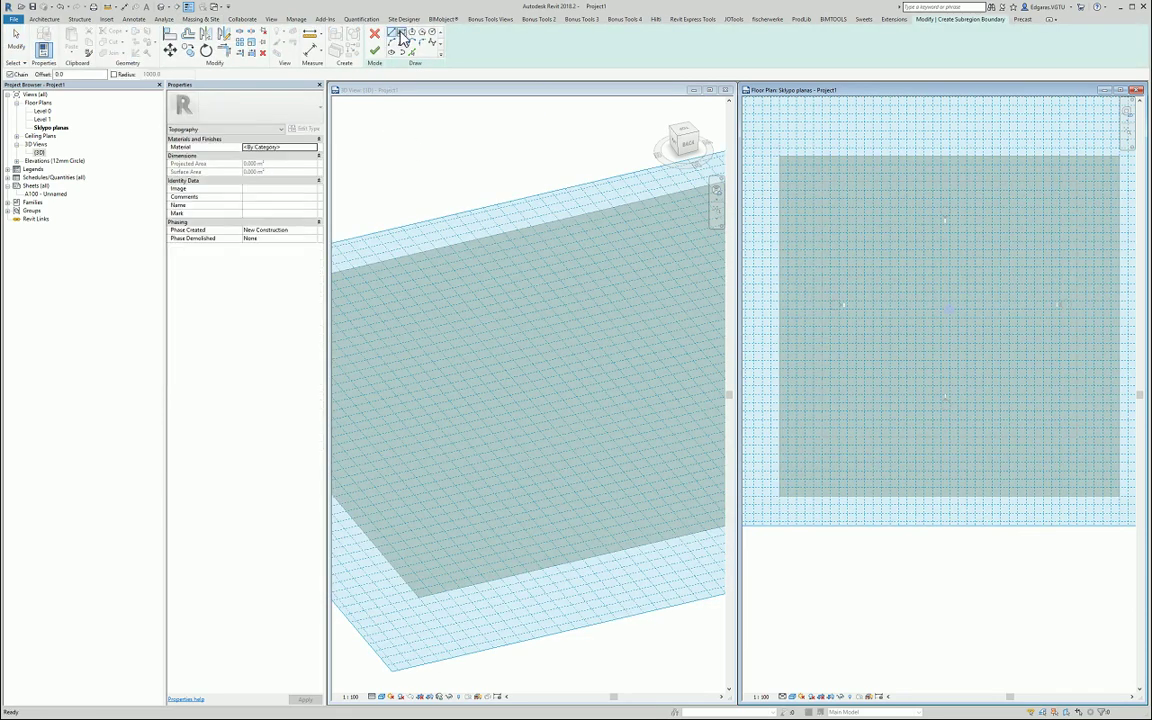
{"action": "left_click", "coordinate": [781, 497]}
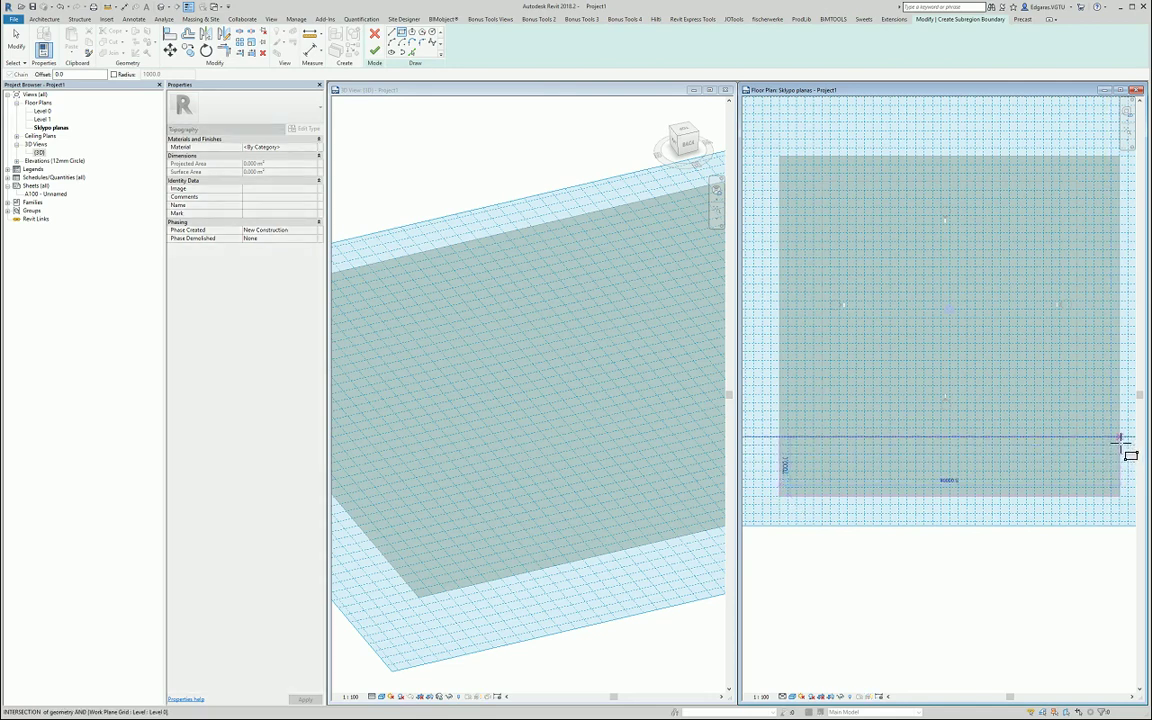
{"action": "left_click", "coordinate": [1119, 438]}
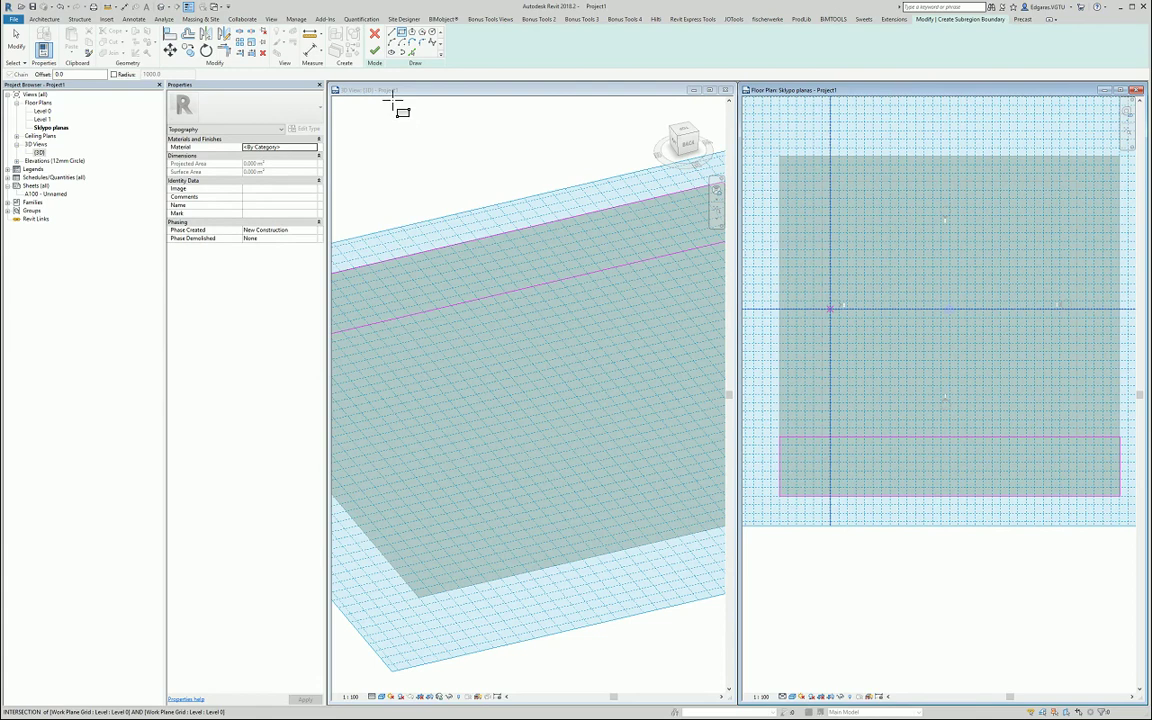
{"action": "left_click", "coordinate": [316, 147]}
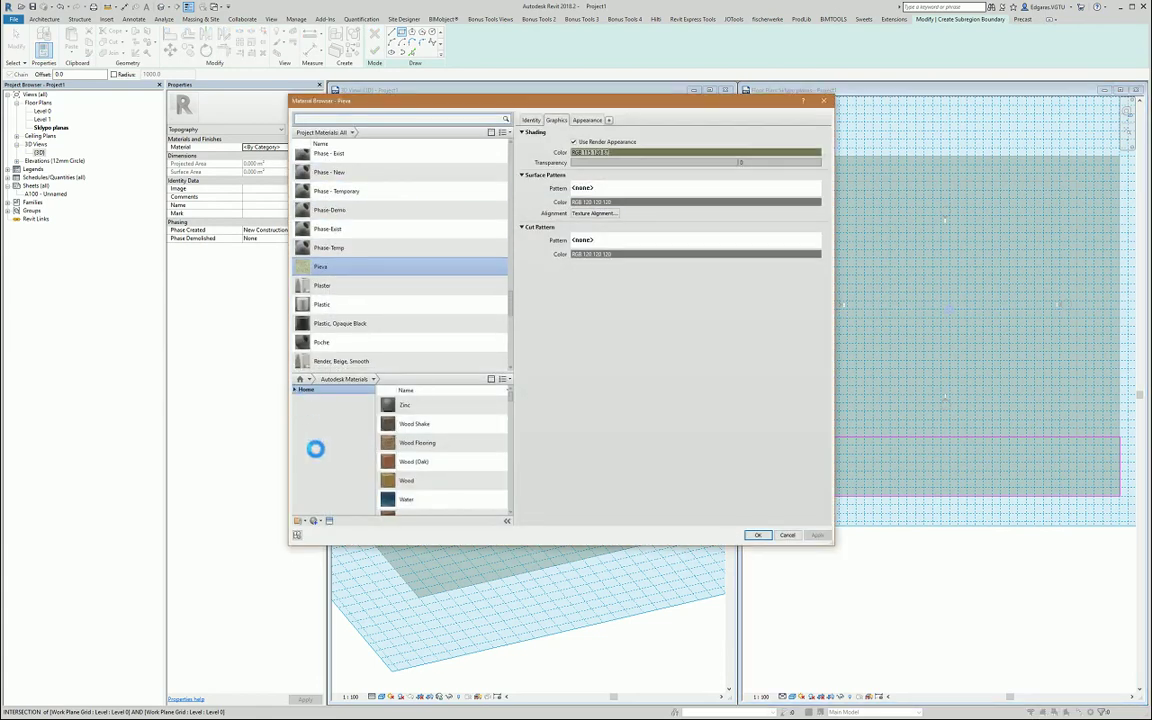
Assign the LST_EN_ISO_10456 material 'Bitumas ir jo gaminiai - 2100 kg/m³, Asfaltas' to the strip
{"action": "left_click", "coordinate": [296, 389]}
{"action": "left_click", "coordinate": [303, 432]}
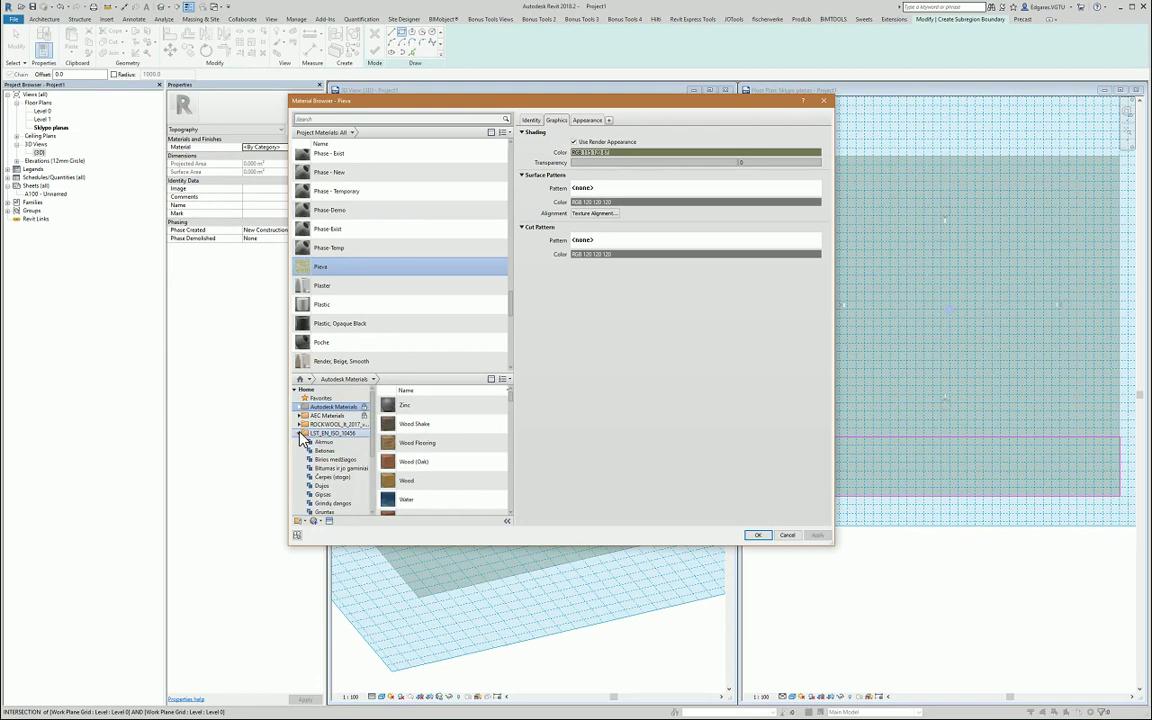
{"action": "left_click", "coordinate": [344, 468]}
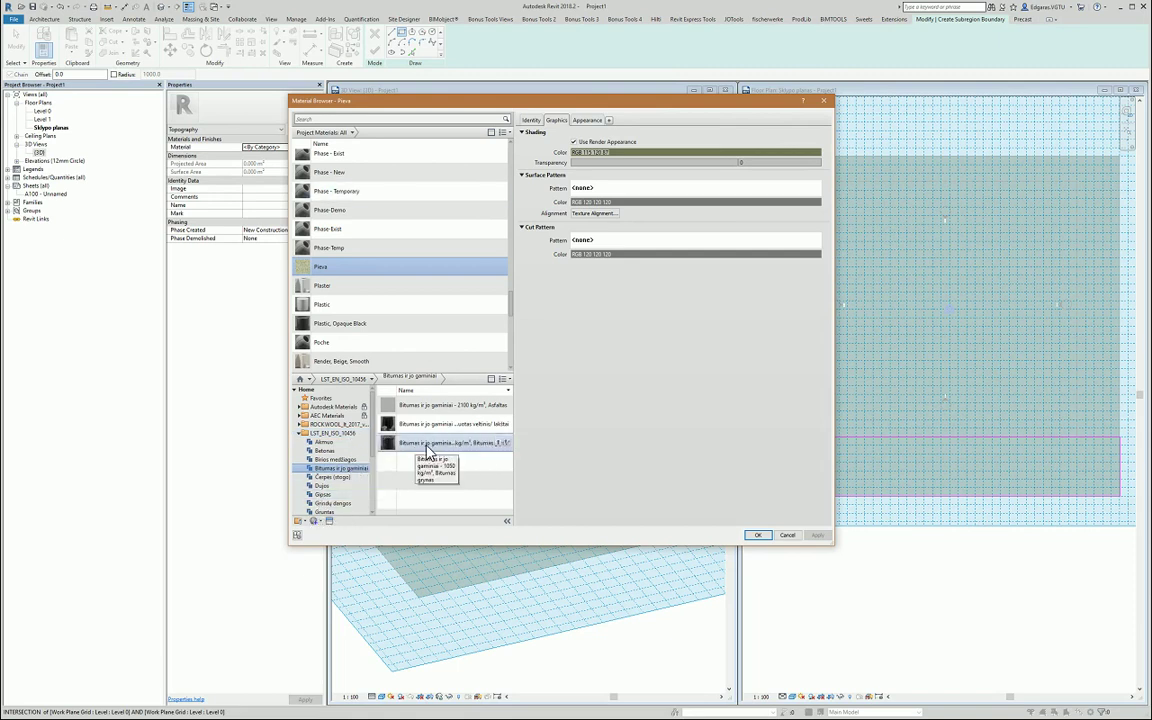
{"action": "left_click", "coordinate": [503, 405]}
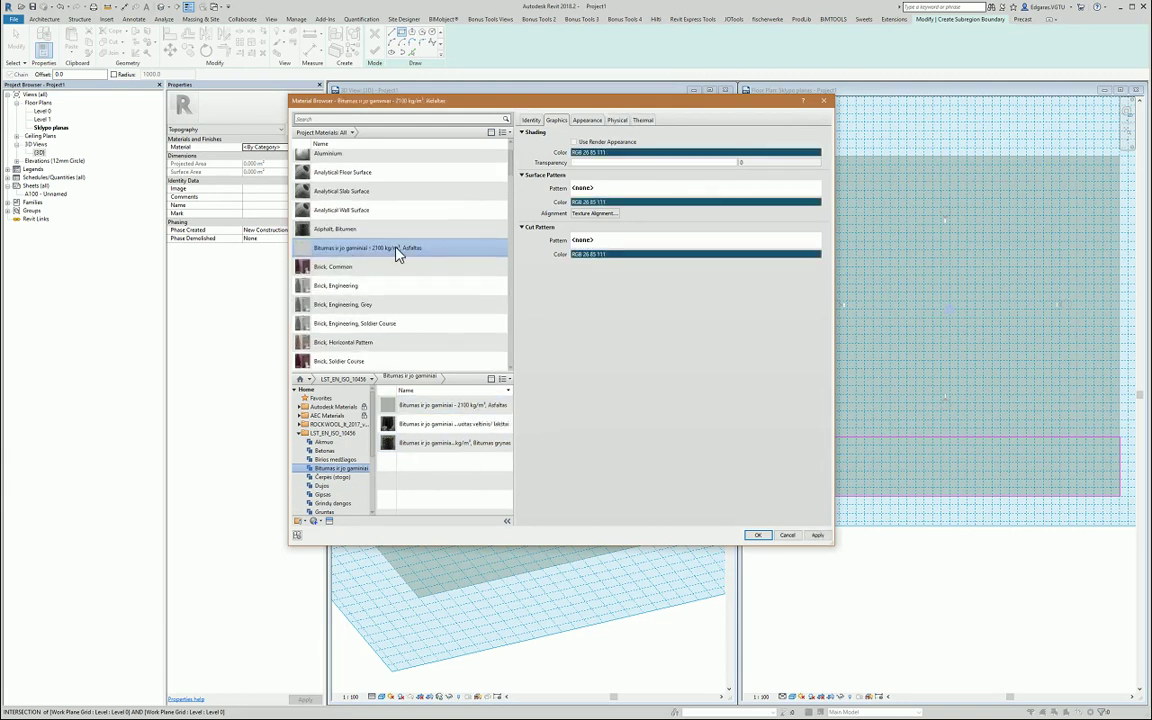
{"action": "scroll", "coordinate": [428, 245], "scroll_direction": "up", "scroll_amount": 1}
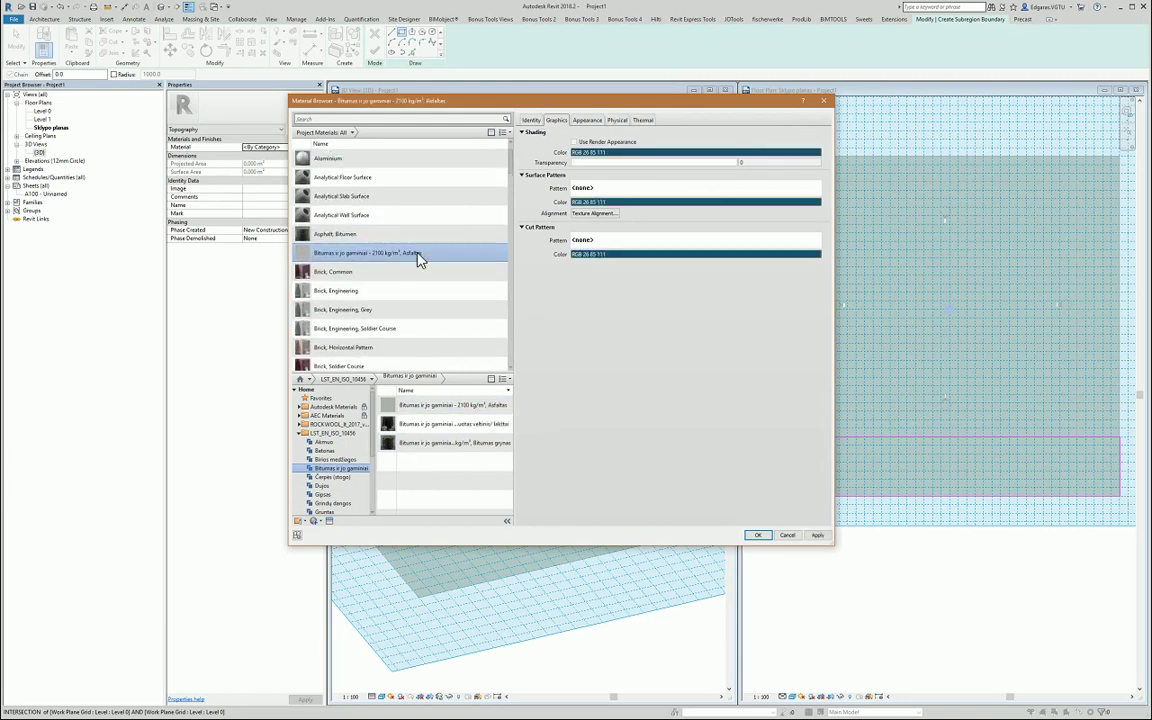
{"action": "key", "text": "Return"}
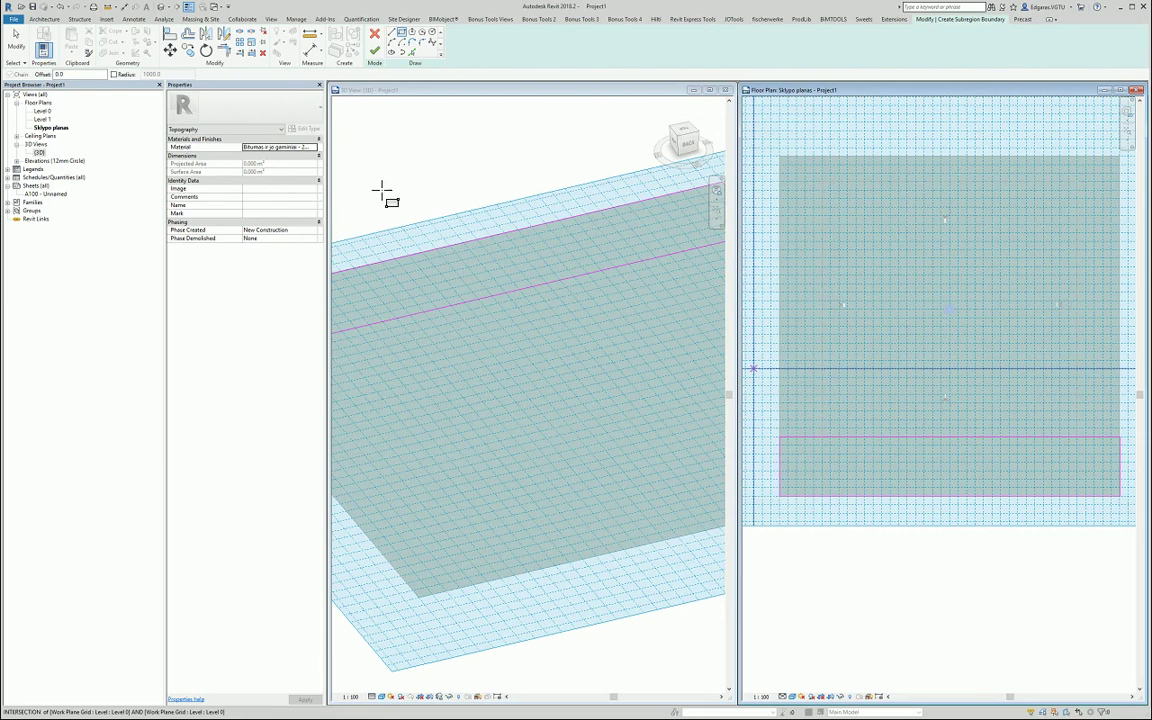
Finish the asphalt road subregion and zoom around to inspect it
{"action": "left_click", "coordinate": [374, 50]}
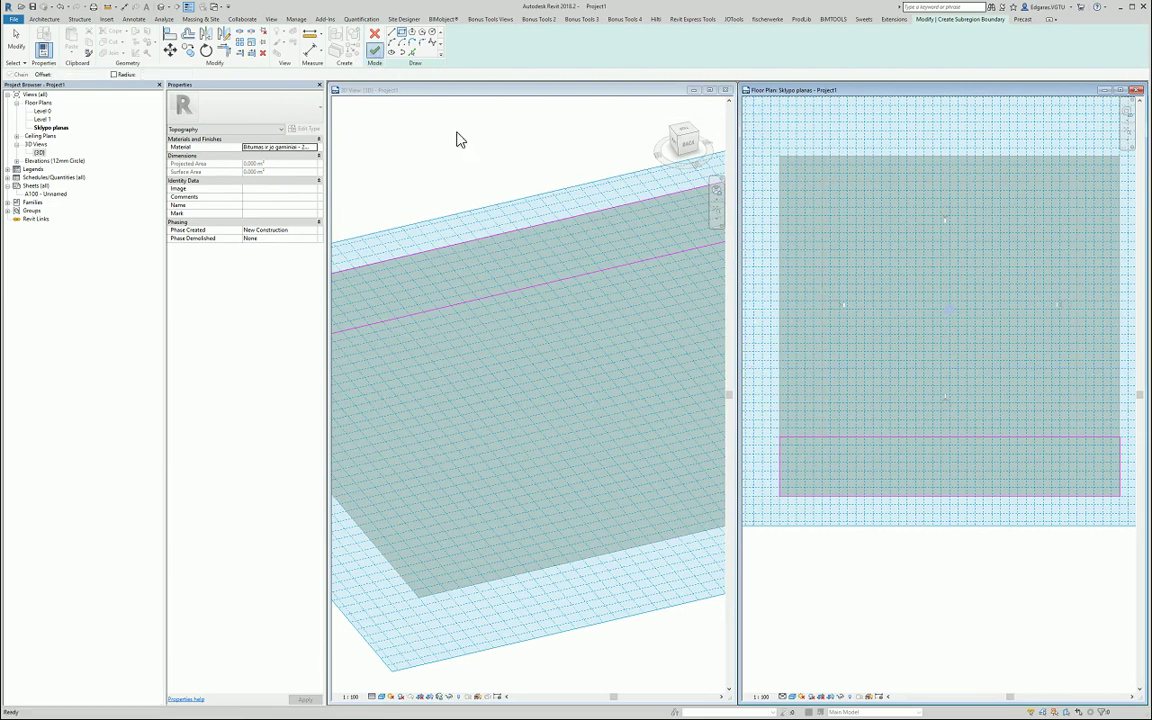
{"action": "left_click", "coordinate": [915, 560]}
{"action": "scroll", "coordinate": [849, 444], "scroll_direction": "up", "scroll_amount": 2}
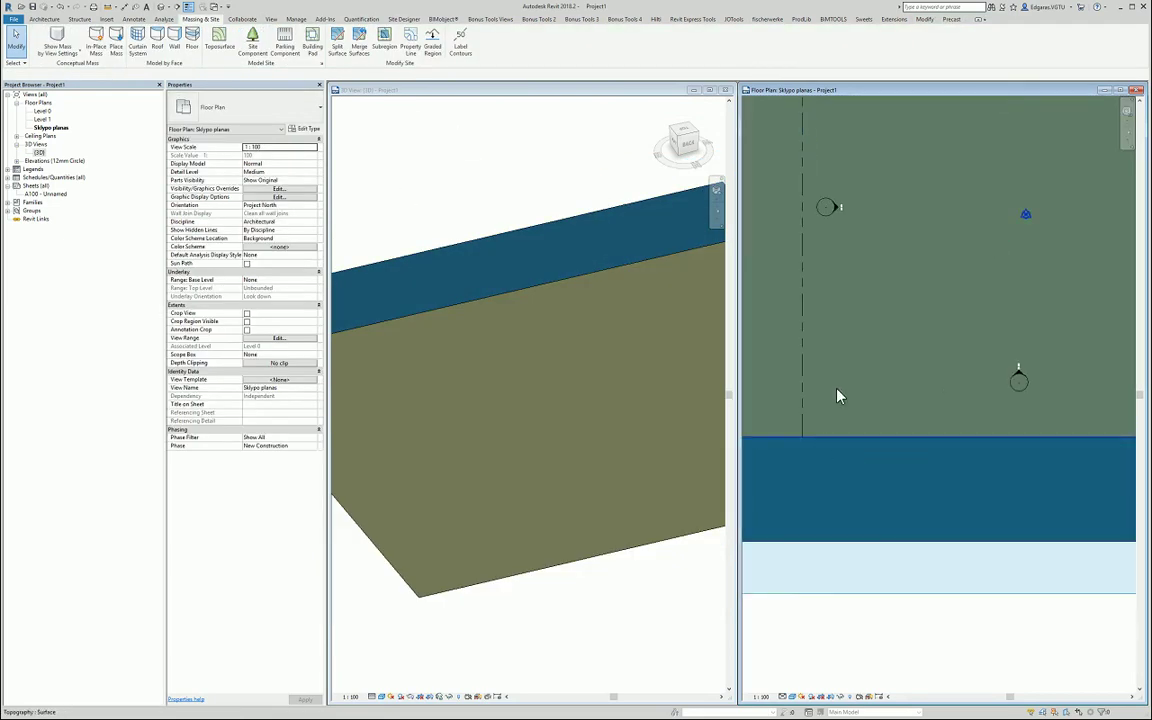
{"action": "scroll", "coordinate": [801, 428], "scroll_direction": "down", "scroll_amount": 2}
{"action": "scroll", "coordinate": [801, 428], "scroll_direction": "down", "scroll_amount": 4}
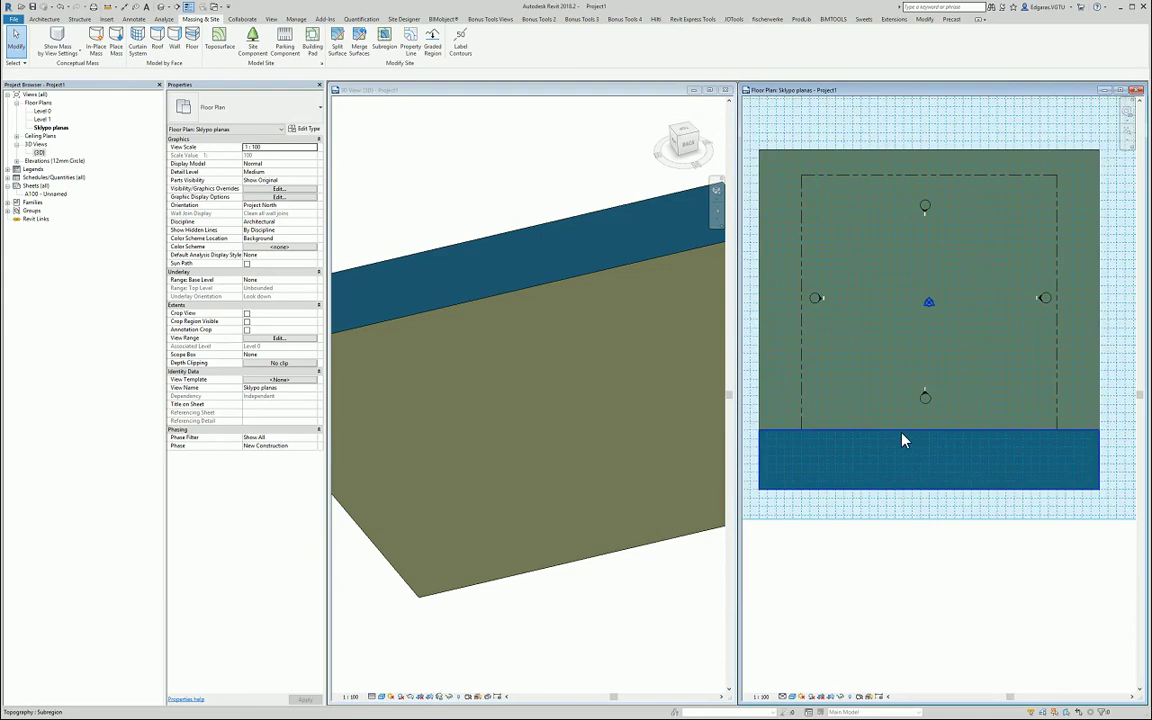
{"action": "scroll", "coordinate": [851, 411], "scroll_direction": "down", "scroll_amount": 1}
Move the dashed property line by 1500, then check the topography surface
{"action": "left_click", "coordinate": [1030, 382]}
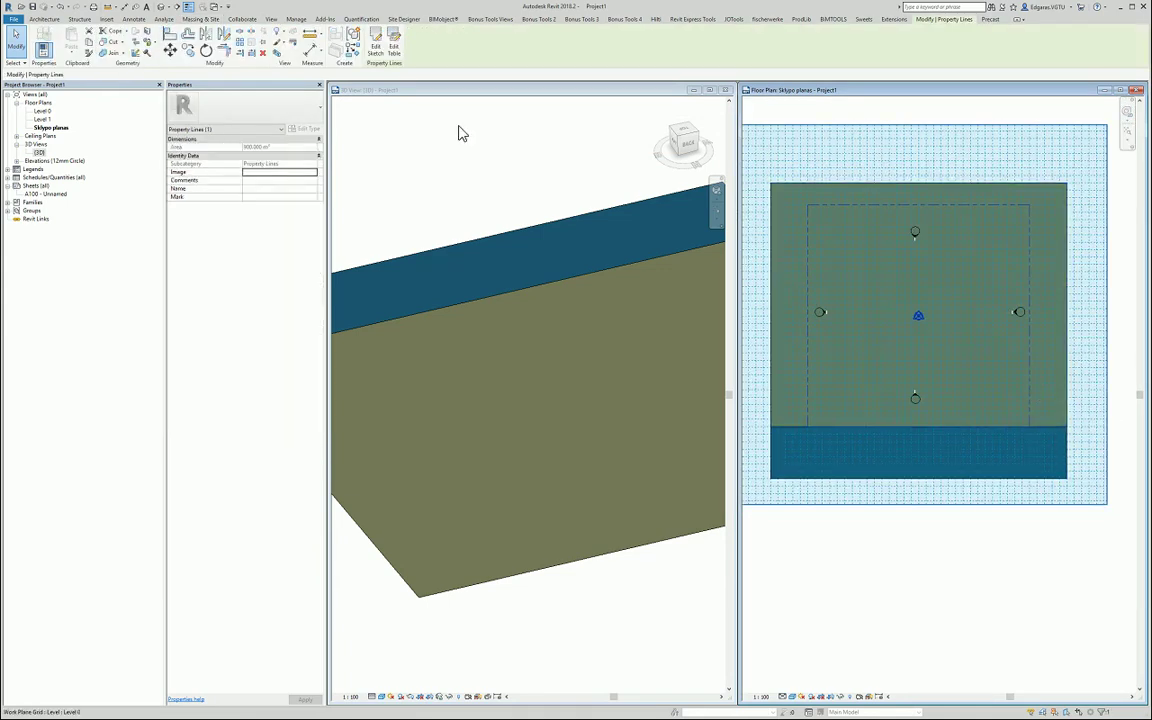
{"action": "left_click", "coordinate": [170, 50]}
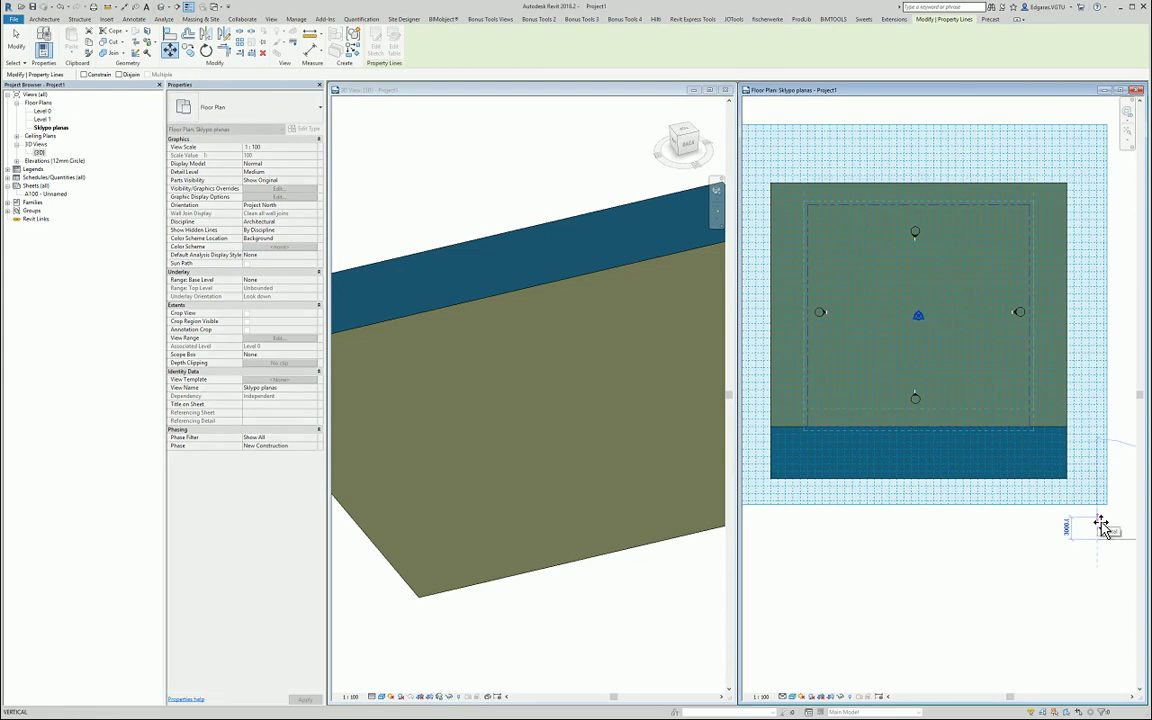
{"action": "type", "text": "1500"}
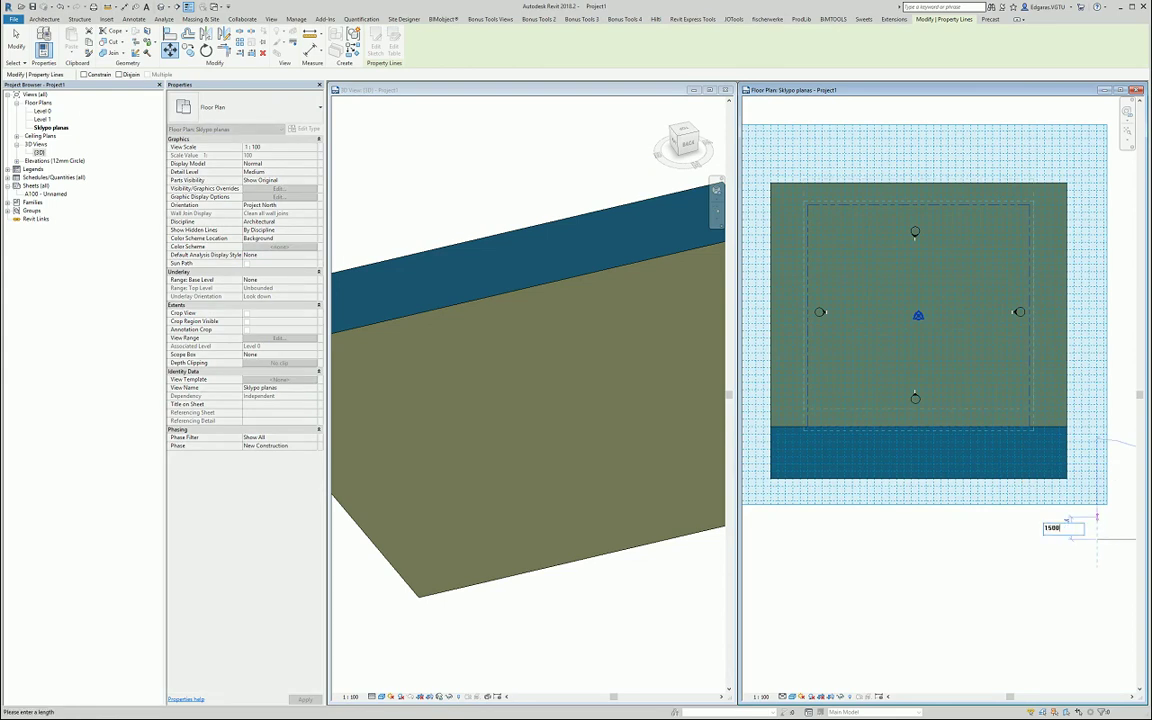
{"action": "key", "text": "Return"}
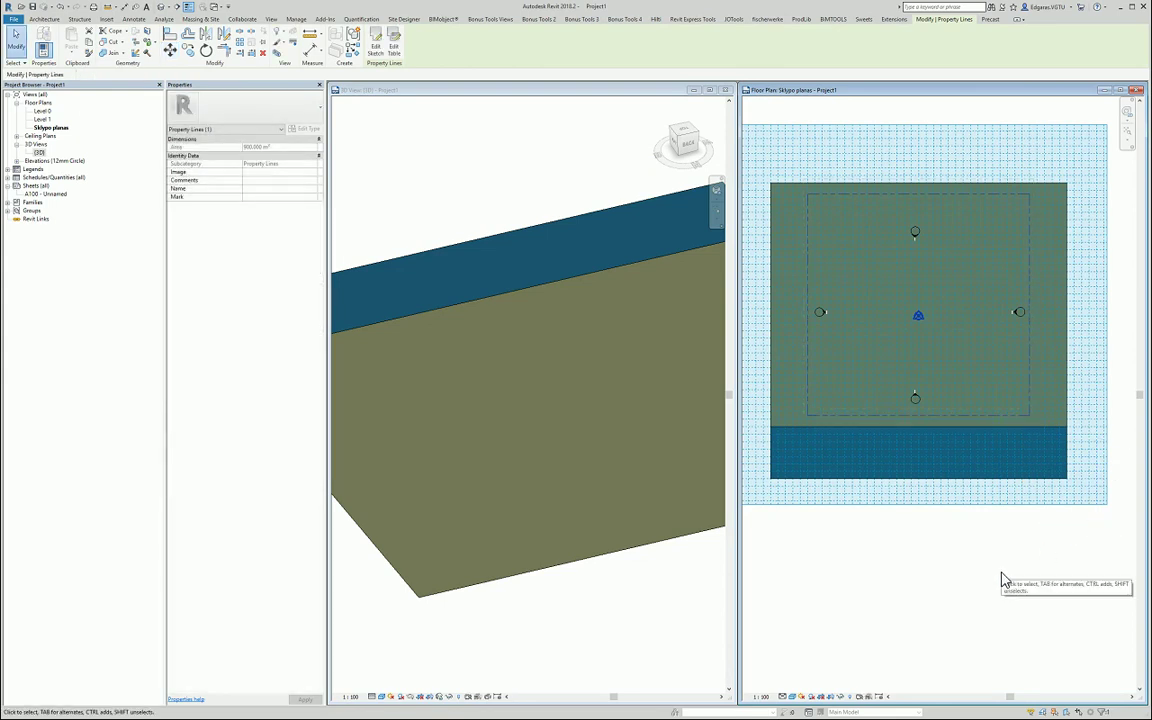
{"action": "left_click", "coordinate": [1003, 581]}
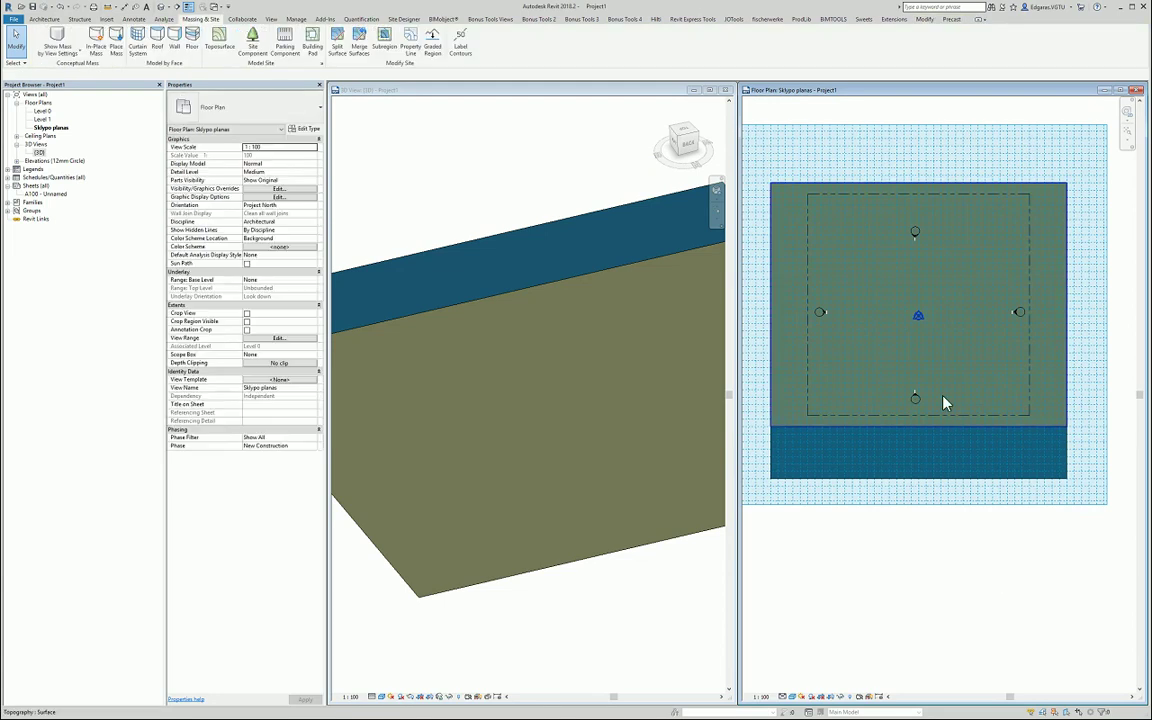
{"action": "scroll", "coordinate": [864, 435], "scroll_direction": "up", "scroll_amount": 2}
{"action": "scroll", "coordinate": [921, 433], "scroll_direction": "down", "scroll_amount": 1}
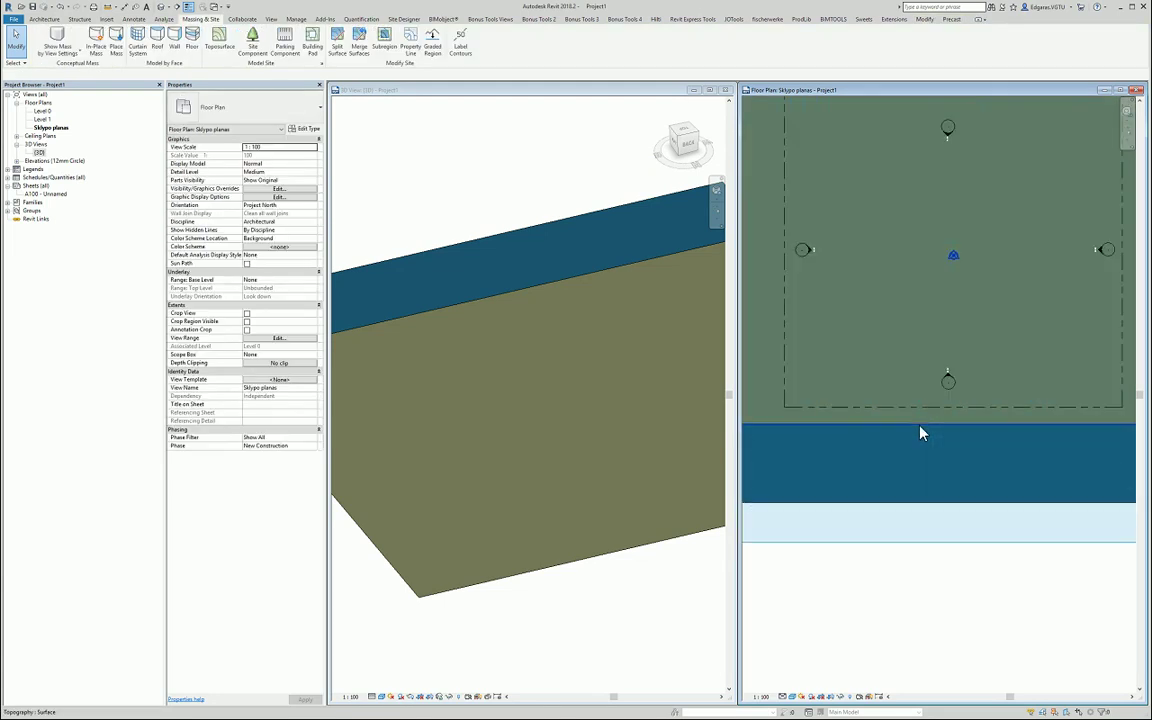
{"action": "scroll", "coordinate": [921, 433], "scroll_direction": "down", "scroll_amount": 1}
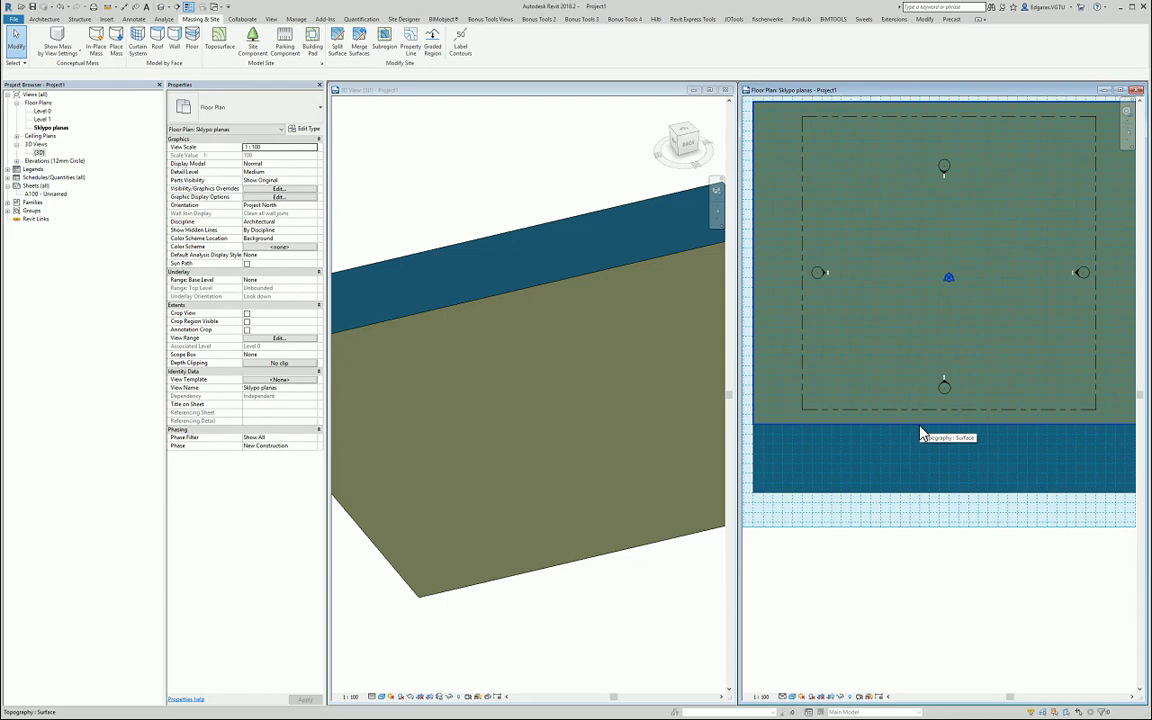
{"action": "left_click", "coordinate": [921, 433]}
{"action": "left_click", "coordinate": [956, 576]}
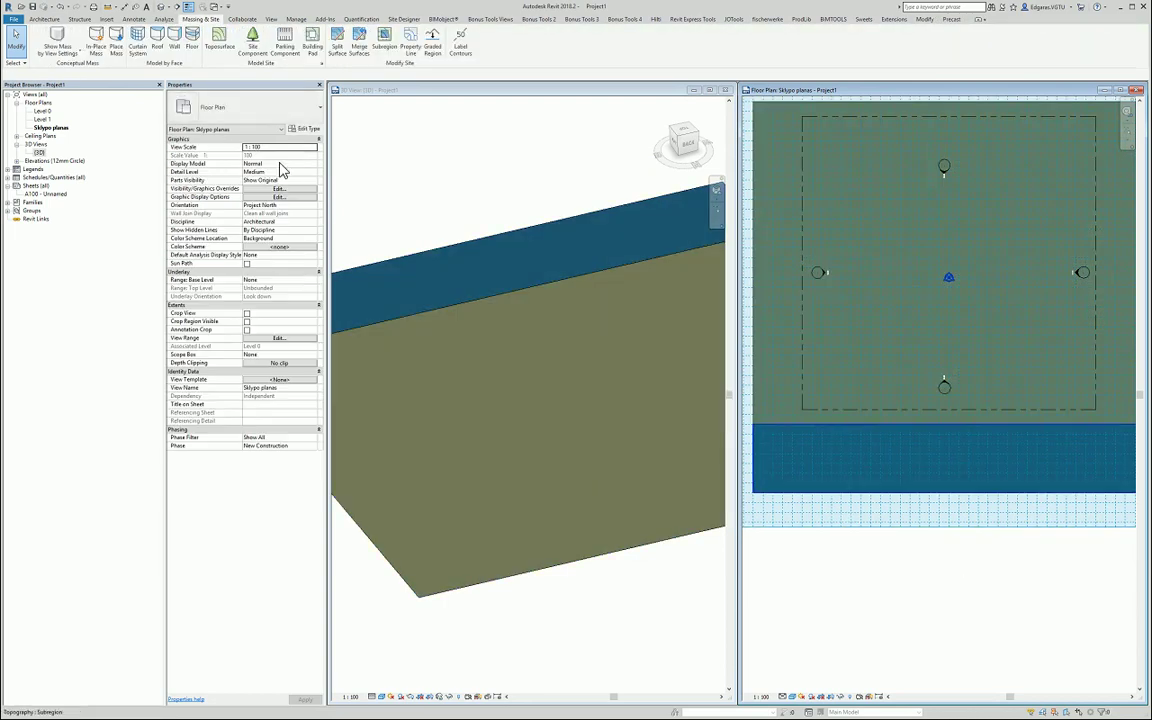
Start a new subregion and draw a 12500-long vertical boundary line from the road
{"action": "left_click", "coordinate": [384, 42]}
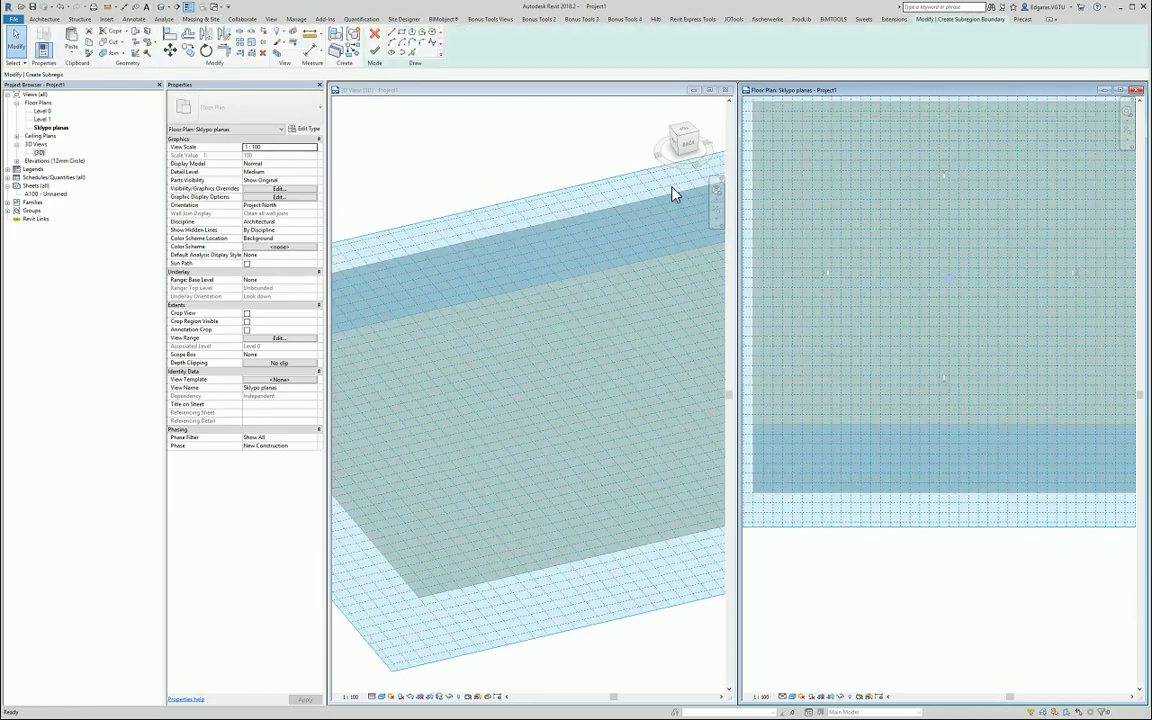
{"action": "left_click", "coordinate": [411, 36]}
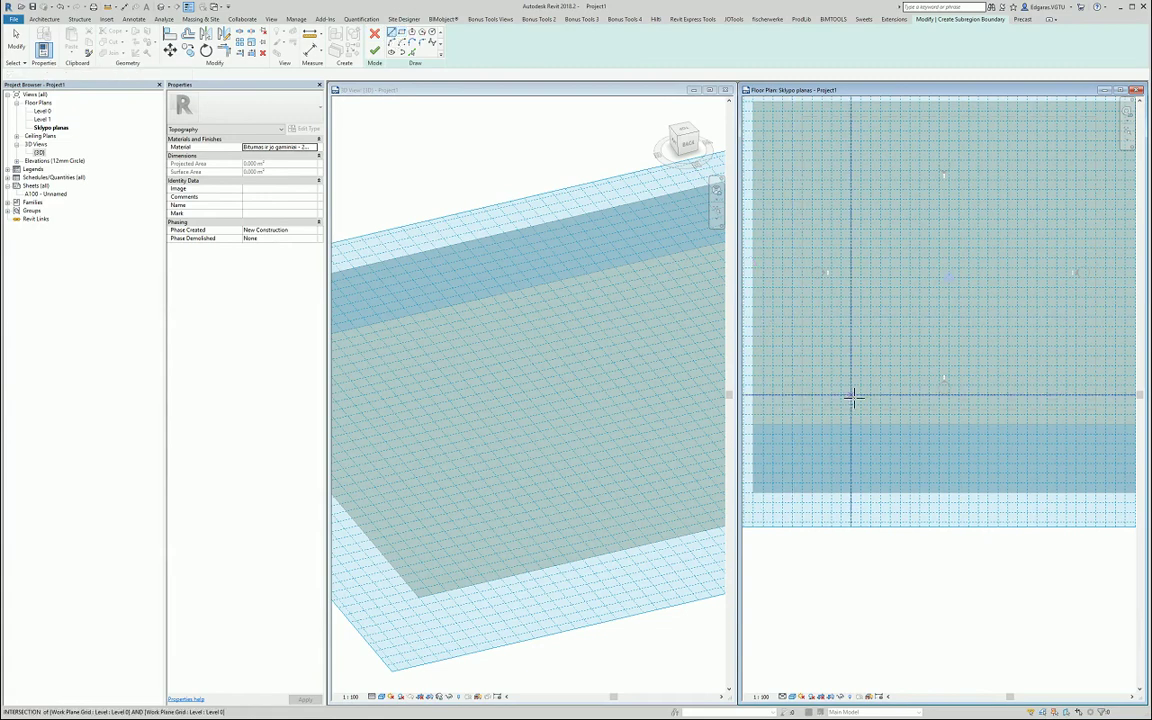
{"action": "left_click", "coordinate": [804, 410]}
{"action": "left_click", "coordinate": [802, 290]}
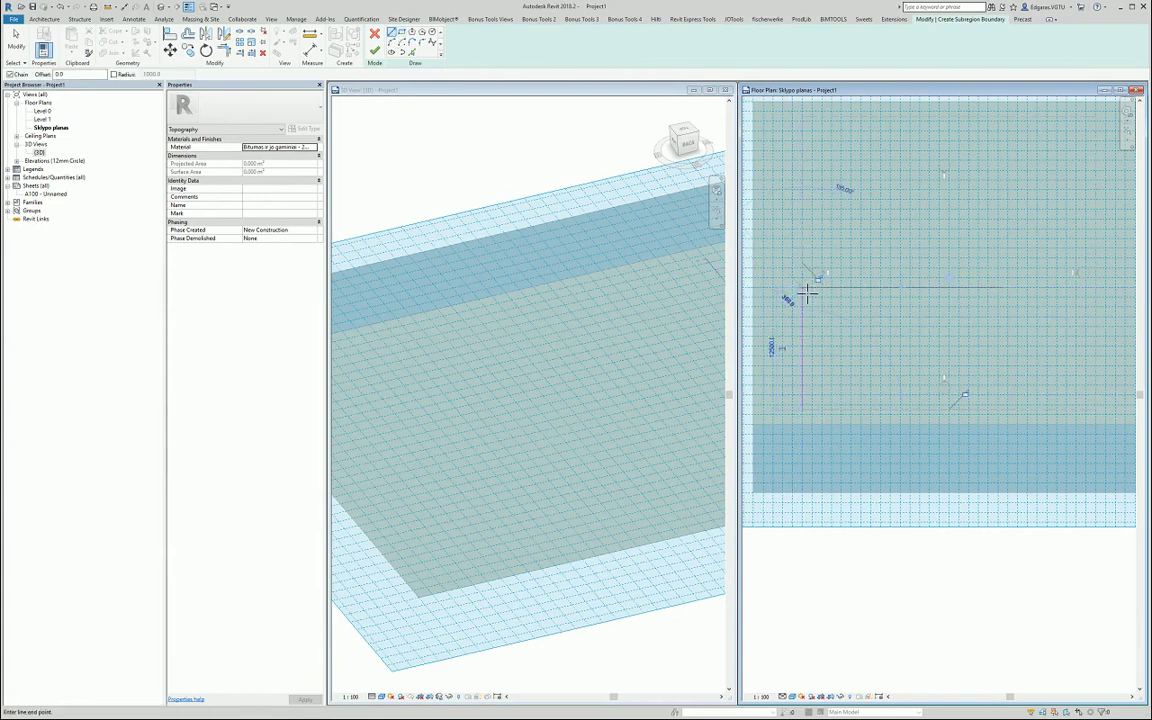
{"action": "key", "text": "Escape"}
{"action": "key", "text": "Escape"}
Move the vertical line 6760 sideways and copy it 3800 for the driveway's other side
{"action": "key", "text": "m"}
{"action": "key", "text": "v"}
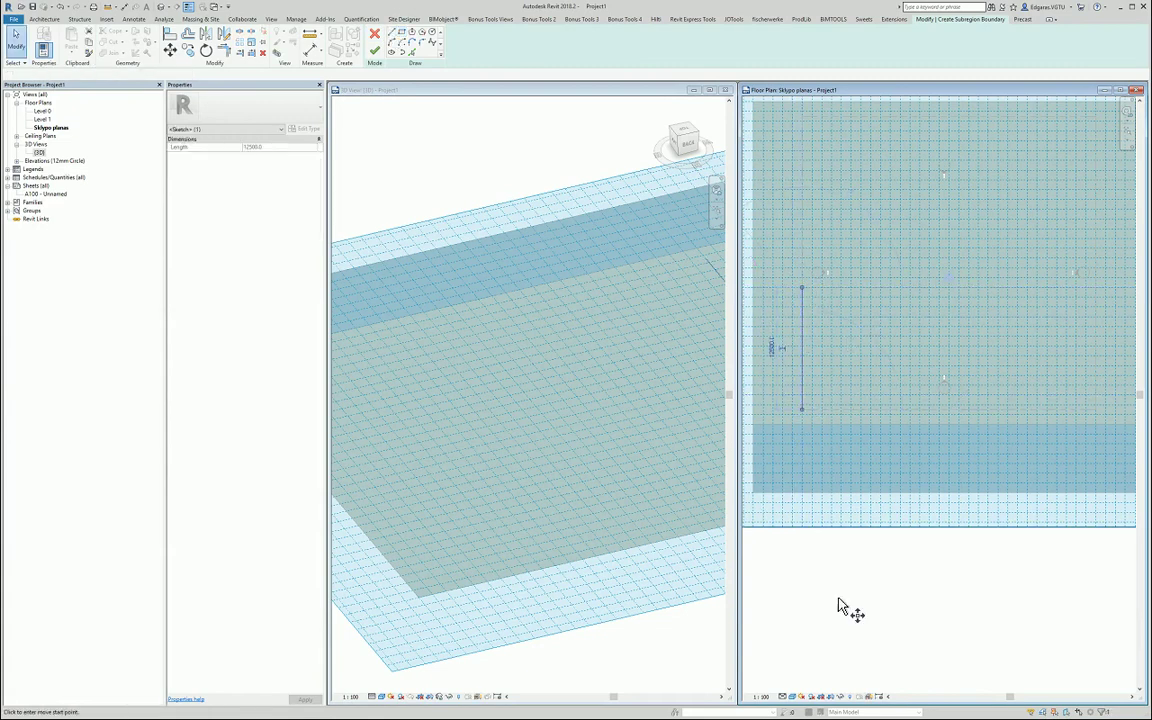
{"action": "left_click", "coordinate": [825, 581]}
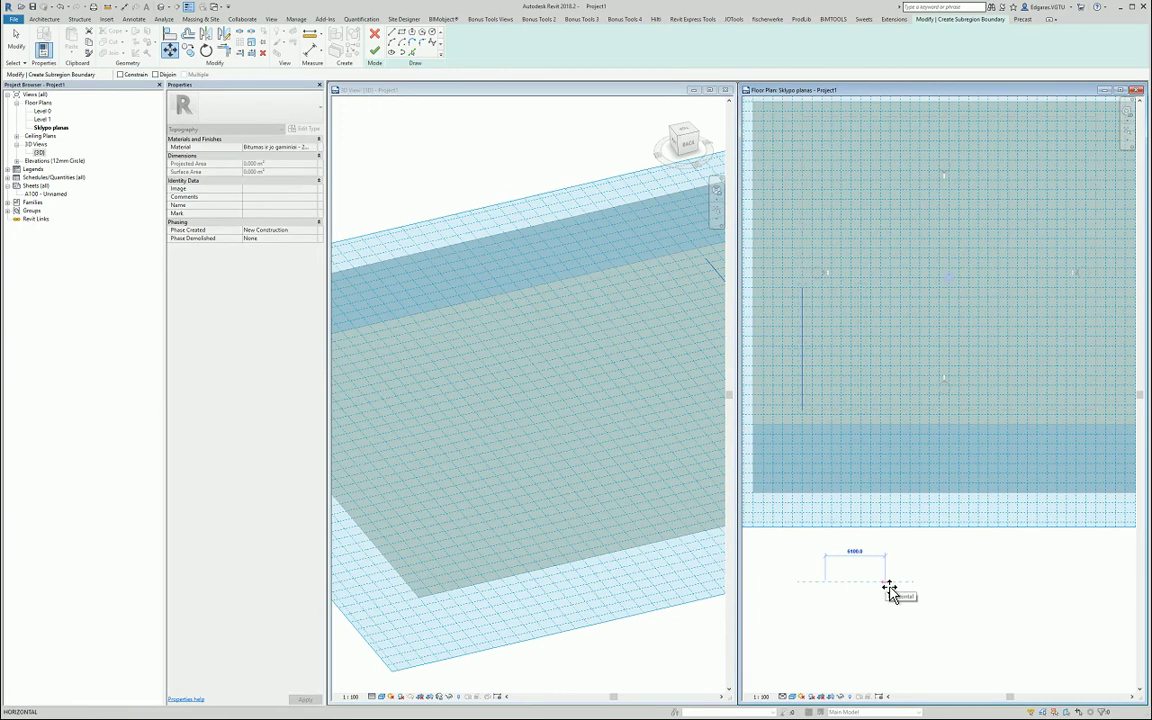
{"action": "type", "text": "6760"}
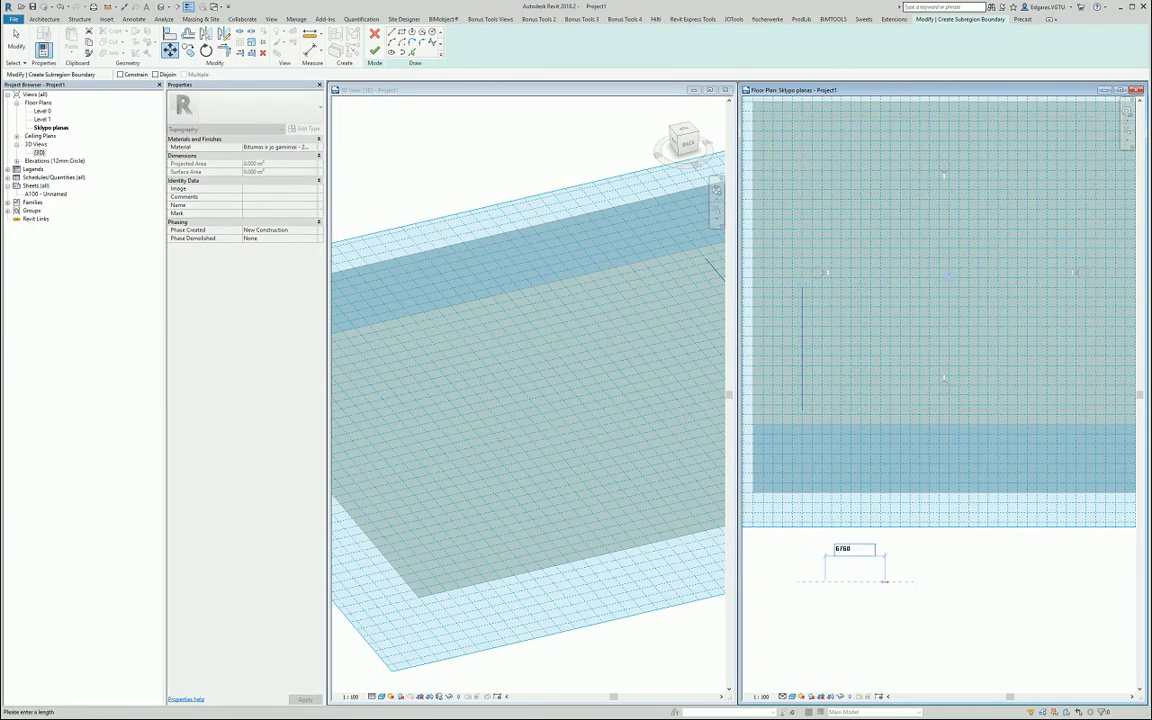
{"action": "key", "text": "Return"}
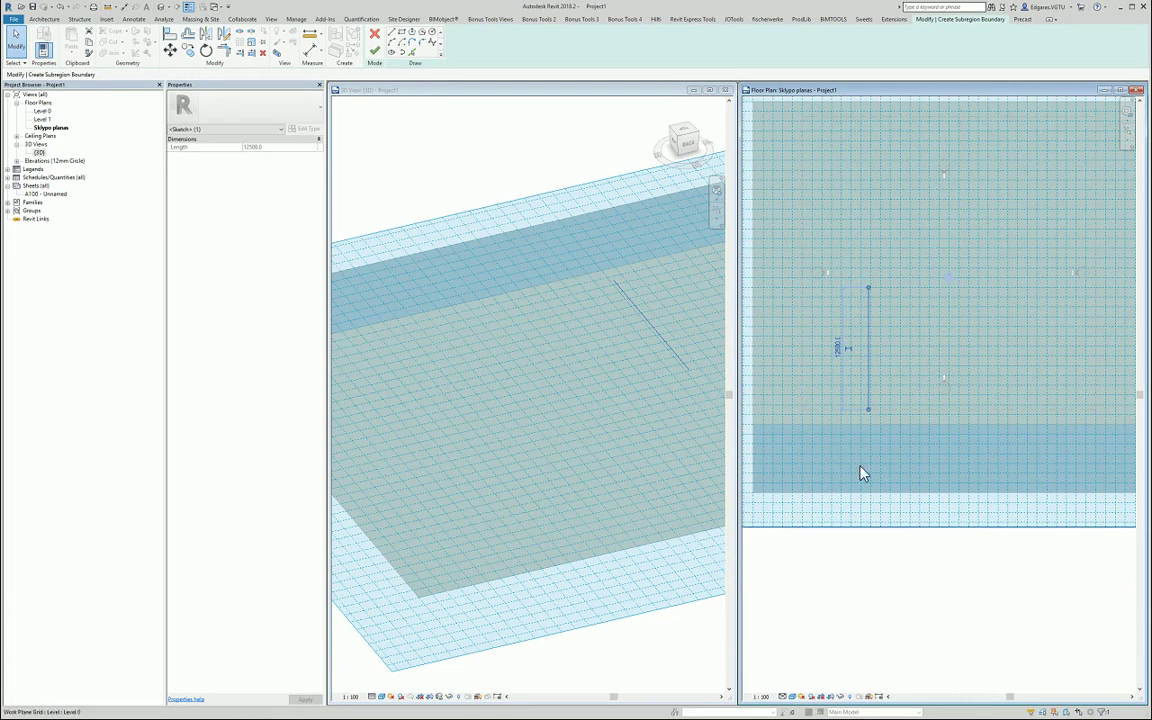
{"action": "key", "text": "c"}
{"action": "key", "text": "o"}
{"action": "left_click", "coordinate": [876, 585]}
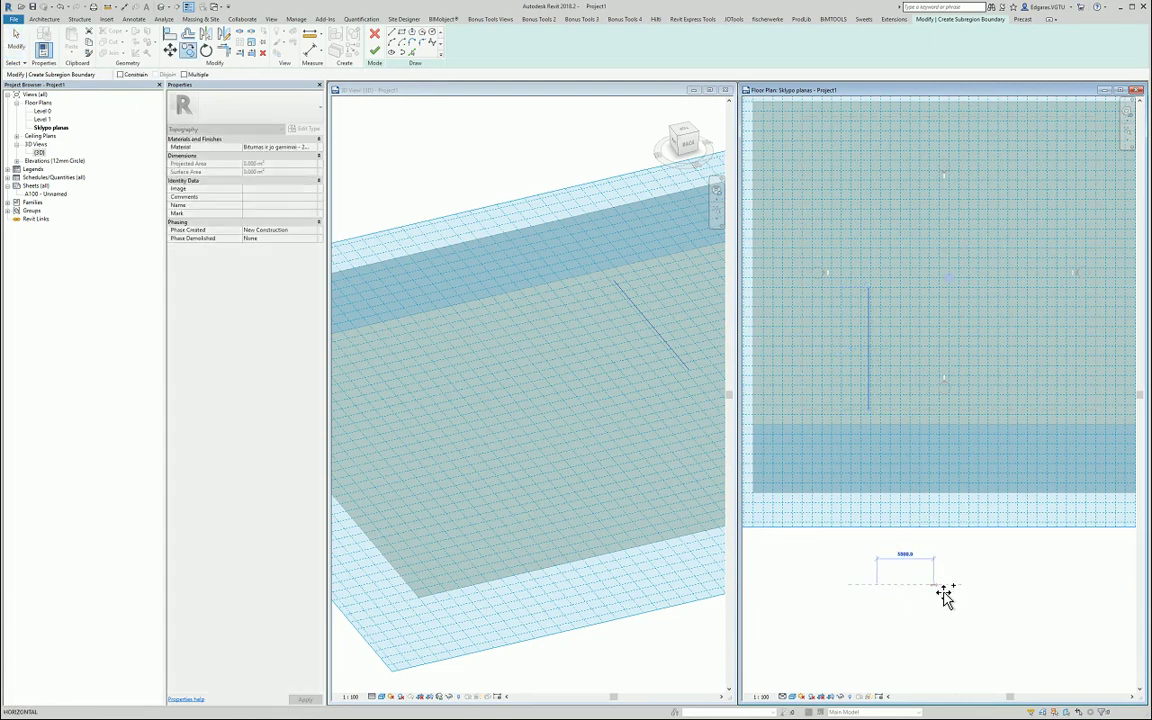
{"action": "type", "text": "3800"}
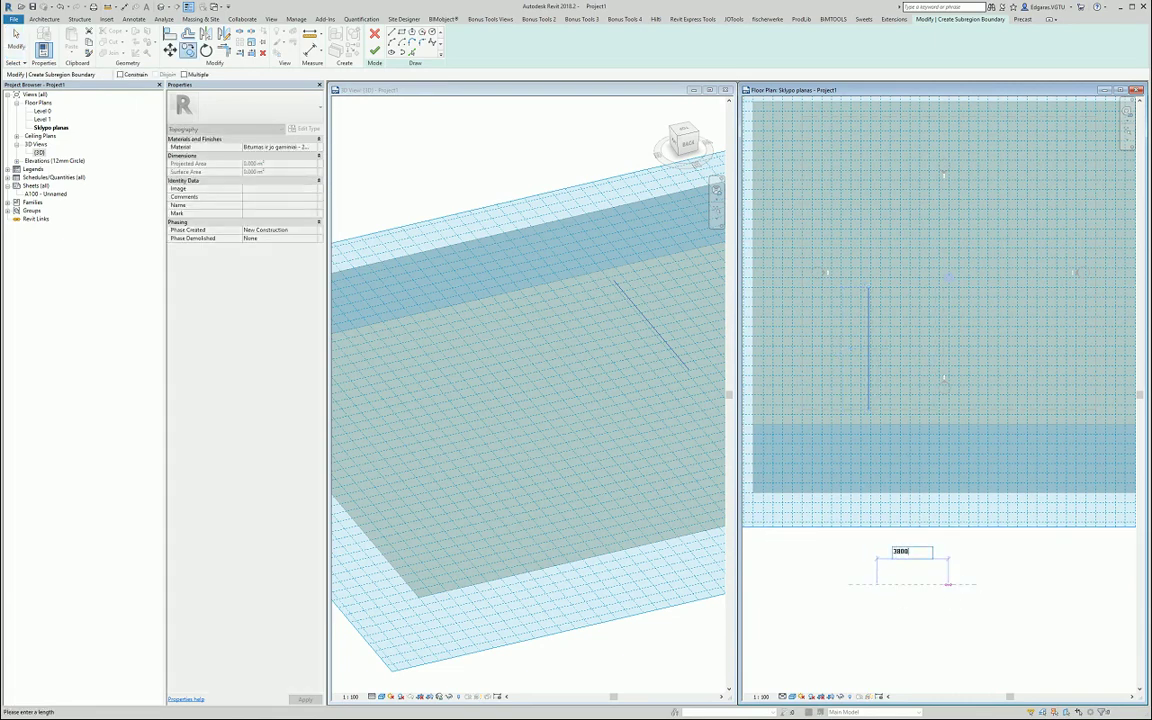
{"action": "key", "text": "Return"}
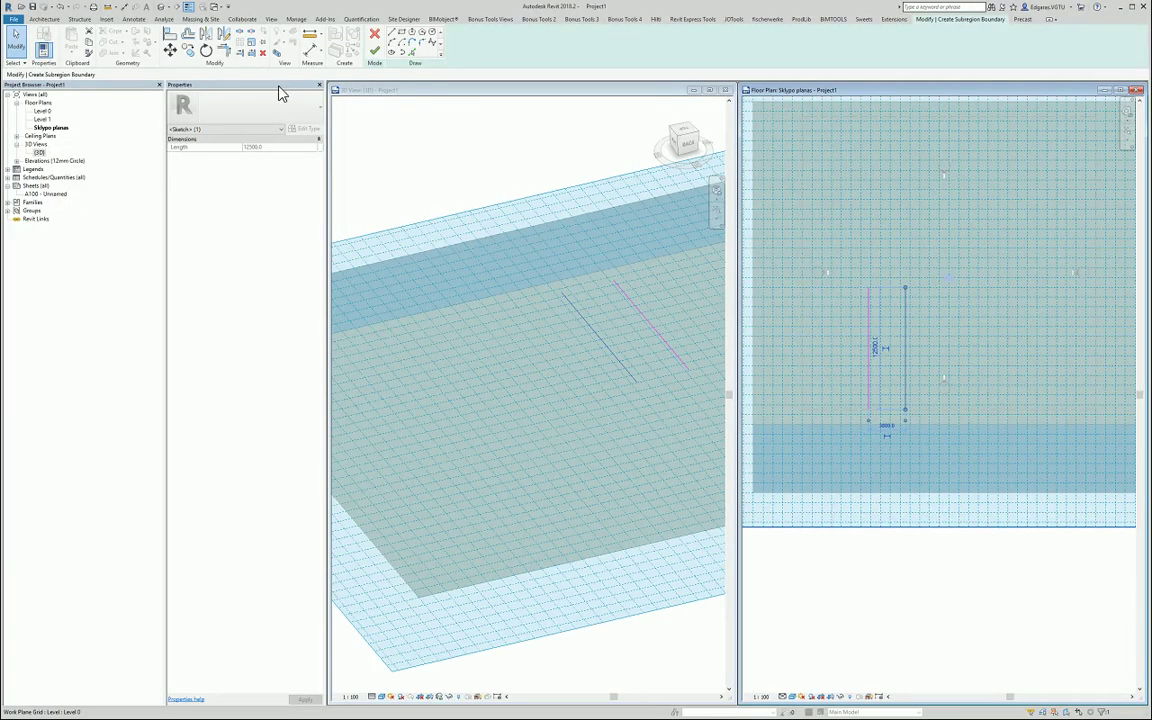
Draw a horizontal line along the road edge and copy it upward for the top edge
{"action": "key", "text": "l"}
{"action": "key", "text": "i"}
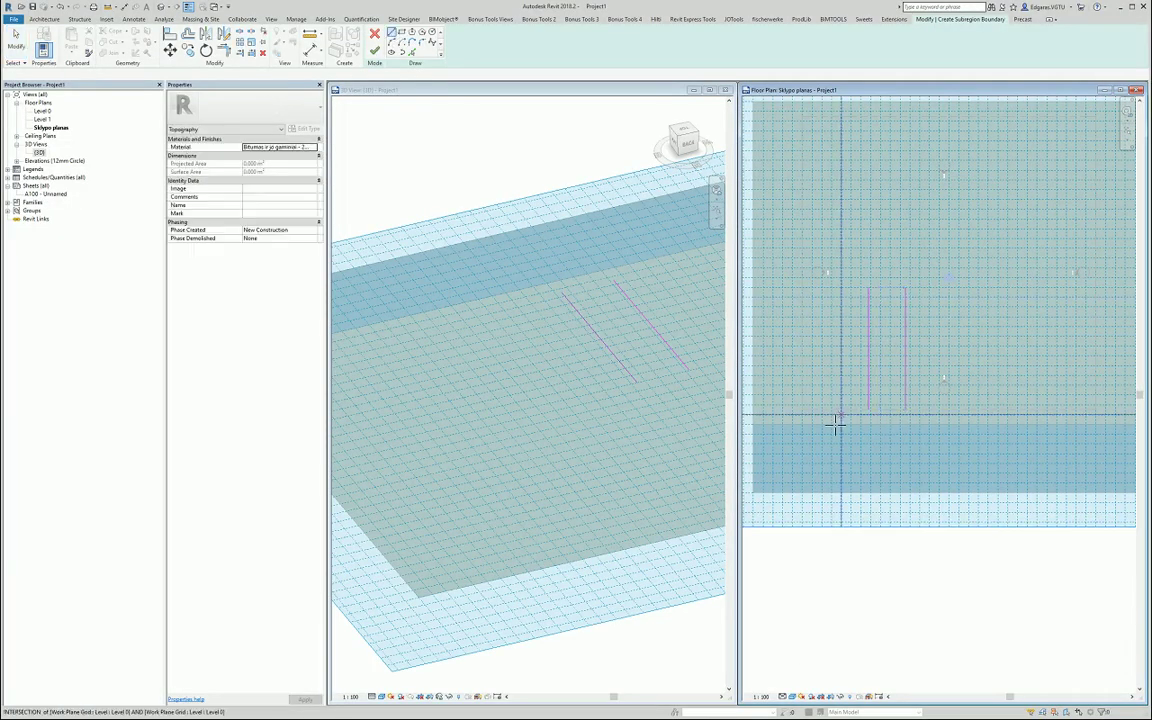
{"action": "left_click", "coordinate": [833, 426]}
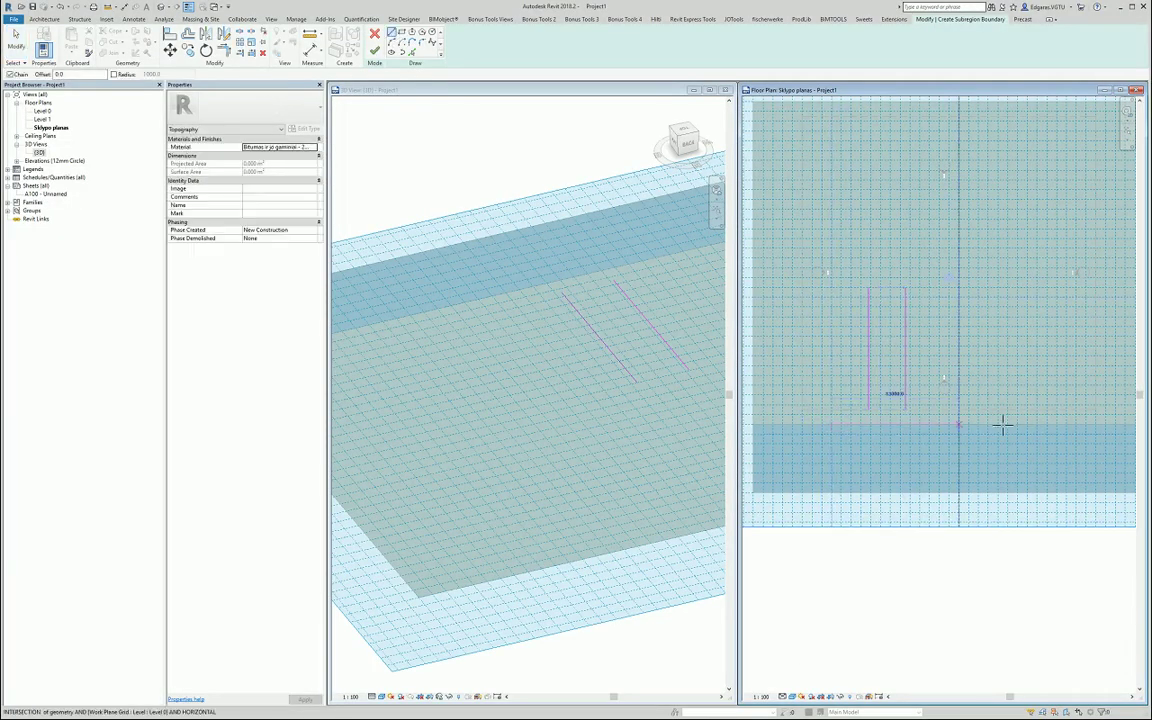
{"action": "left_click", "coordinate": [995, 425]}
{"action": "key", "text": "Escape"}
{"action": "key", "text": "Escape"}
{"action": "left_click", "coordinate": [975, 427]}
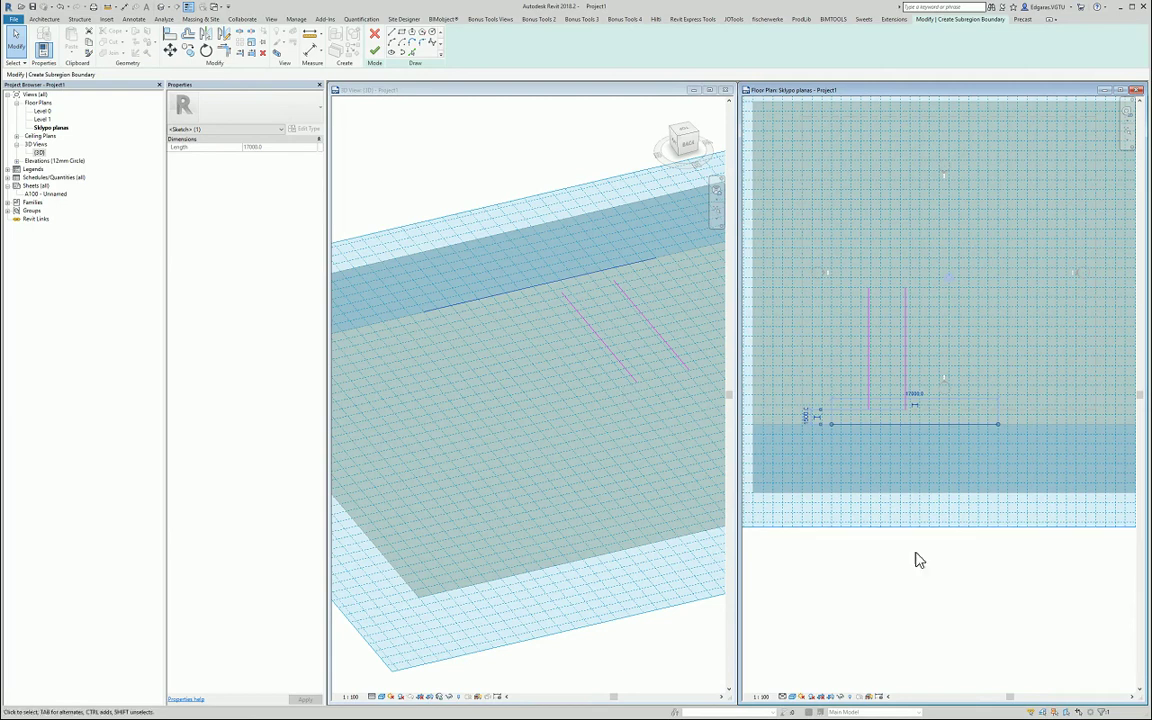
{"action": "left_click", "coordinate": [951, 621]}
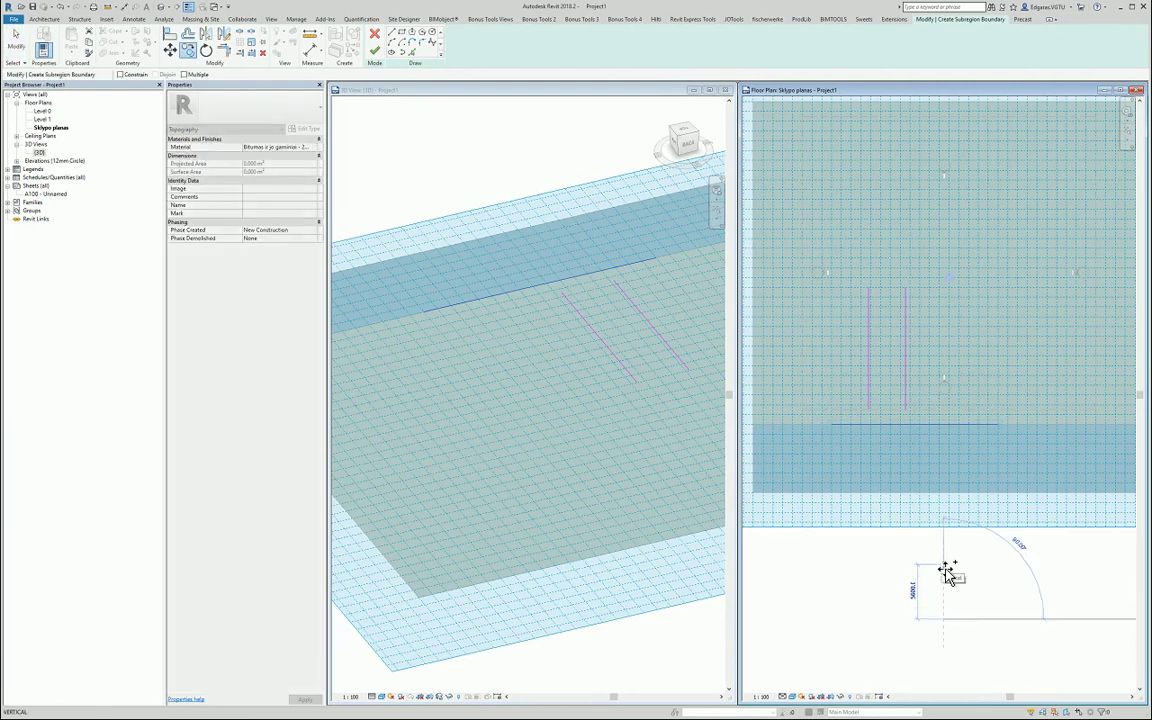
{"action": "type", "text": "44"}
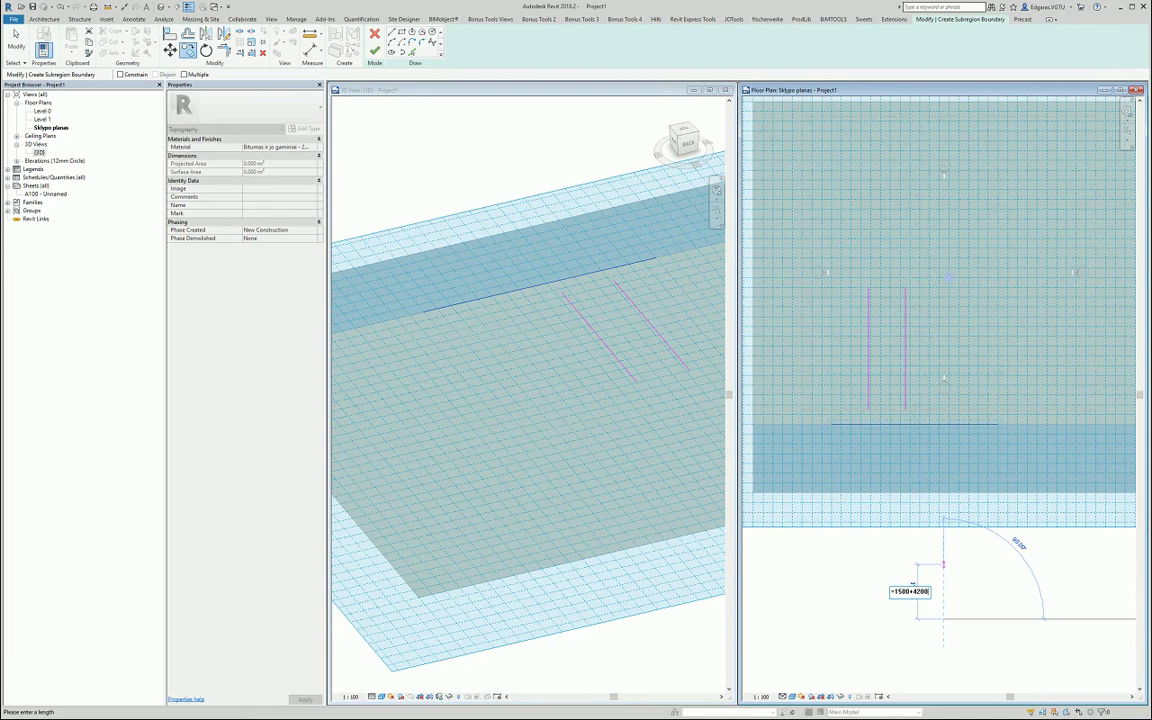
{"action": "type", "text": "+3"}
{"action": "type", "text": "000"}
{"action": "key", "text": "Return"}
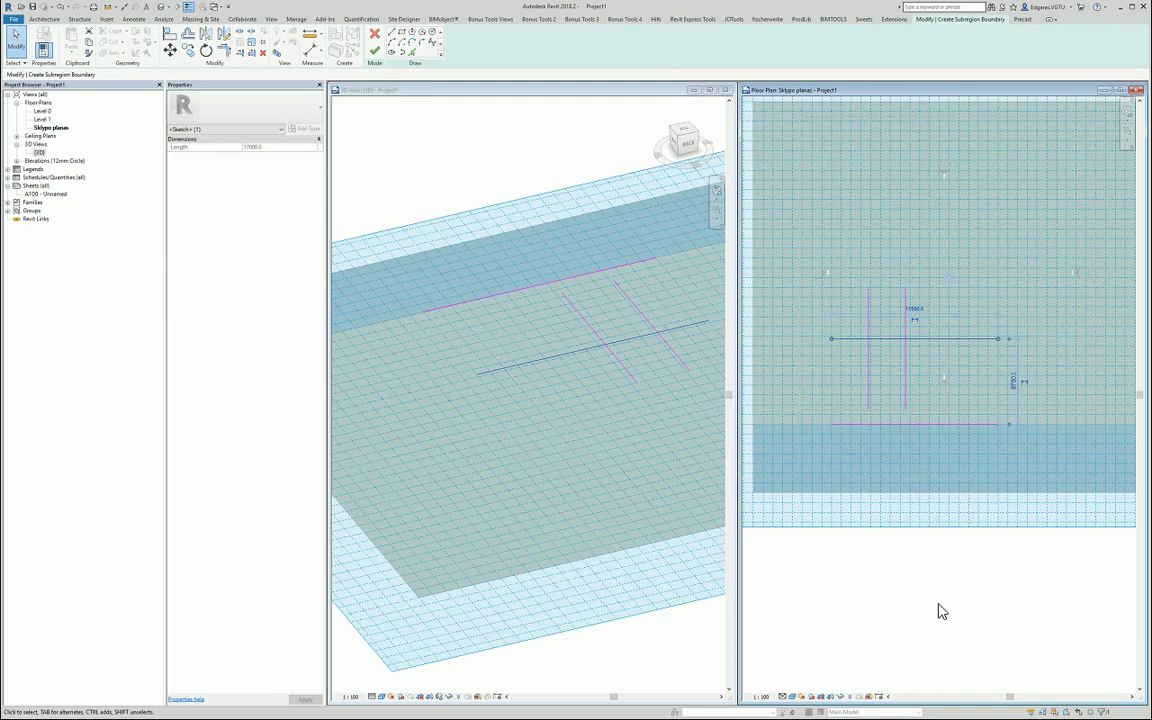
Trim/Extend the four lines to corners, closing the narrow rectangular driveway boundary
{"action": "key", "text": "t"}
{"action": "key", "text": "r"}
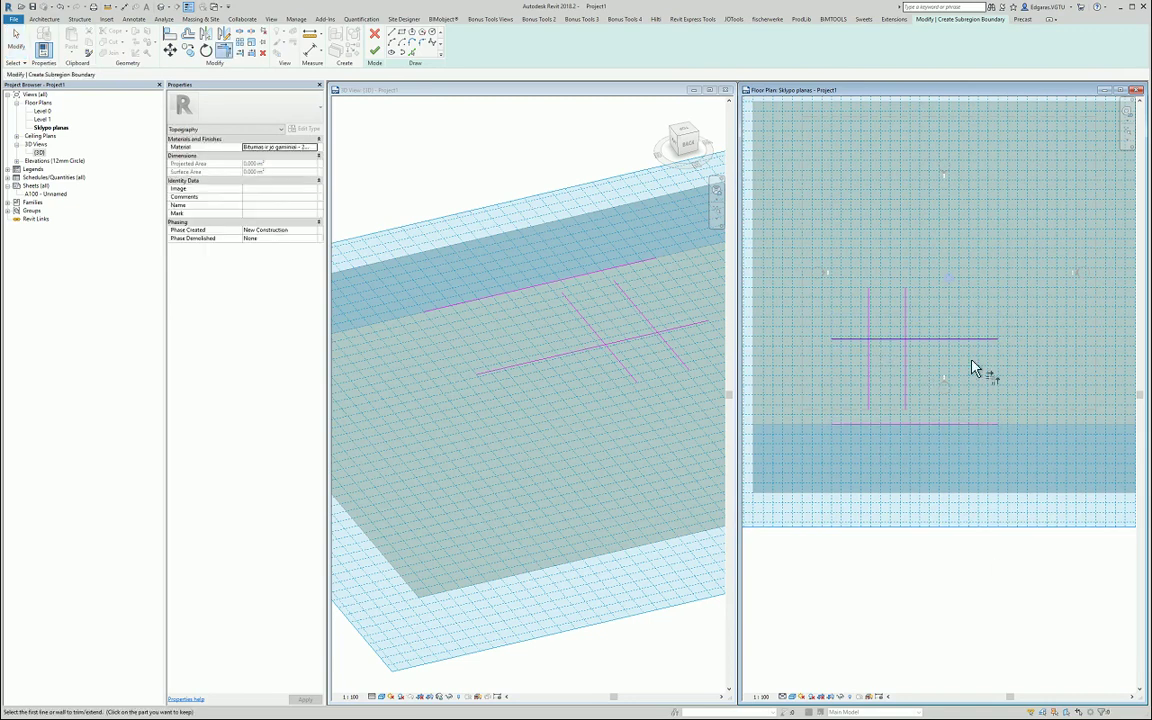
{"action": "left_click", "coordinate": [869, 365]}
{"action": "left_click", "coordinate": [889, 340]}
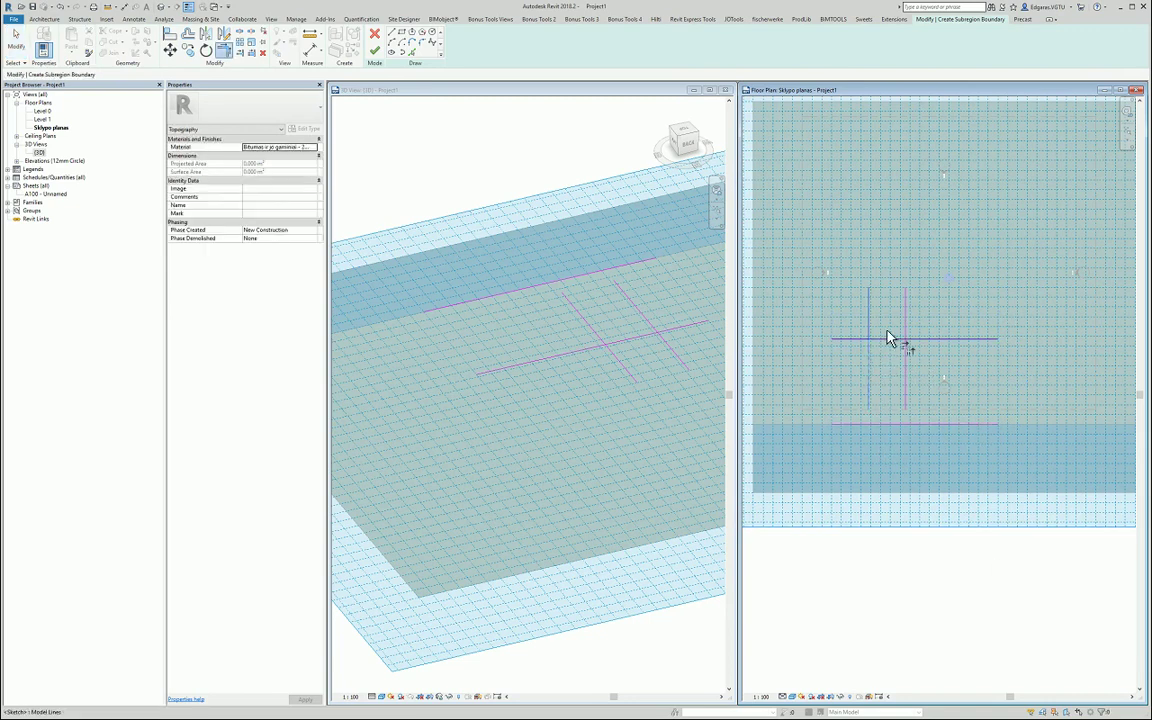
{"action": "left_click", "coordinate": [908, 365]}
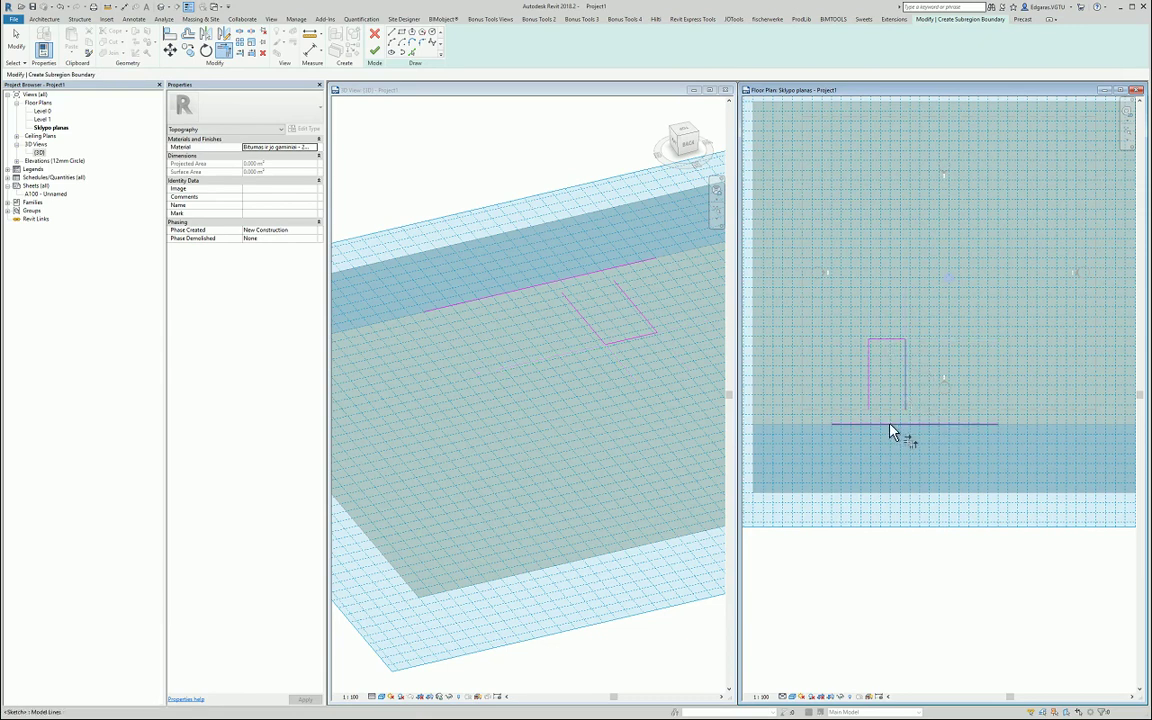
{"action": "left_click", "coordinate": [891, 426]}
{"action": "left_click", "coordinate": [868, 408]}
{"action": "left_click", "coordinate": [893, 424]}
{"action": "key", "text": "Escape"}
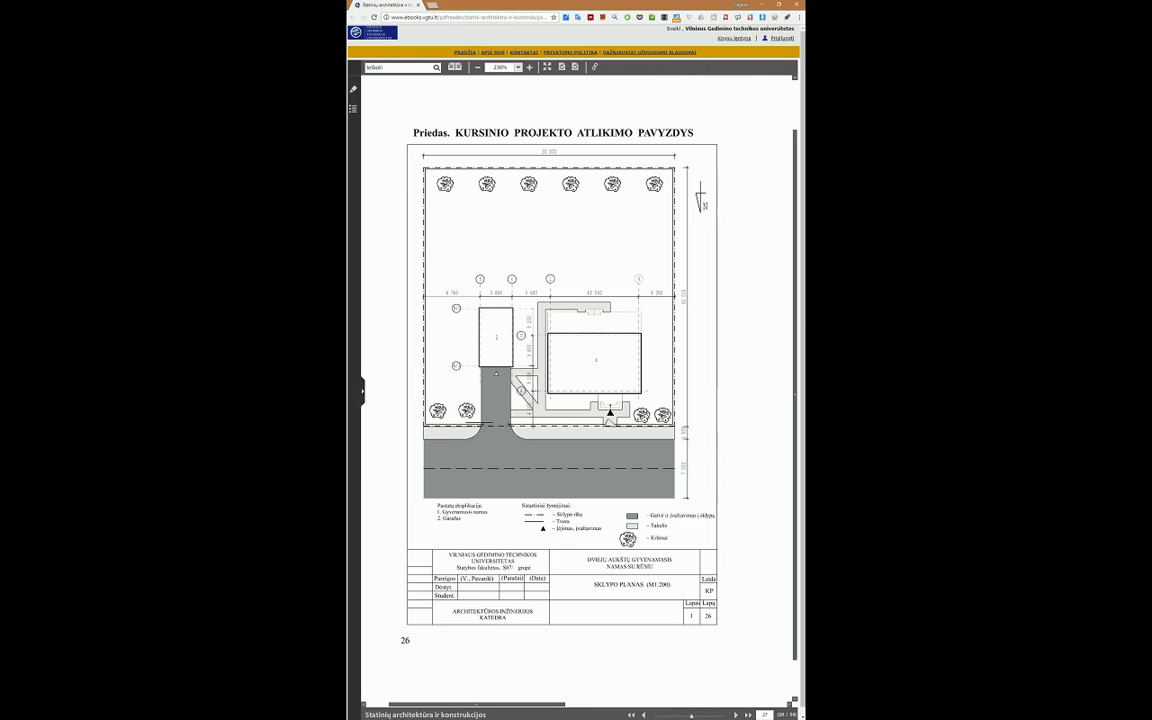
{"action": "scroll", "coordinate": [895, 410], "scroll_direction": "up", "scroll_amount": 2}
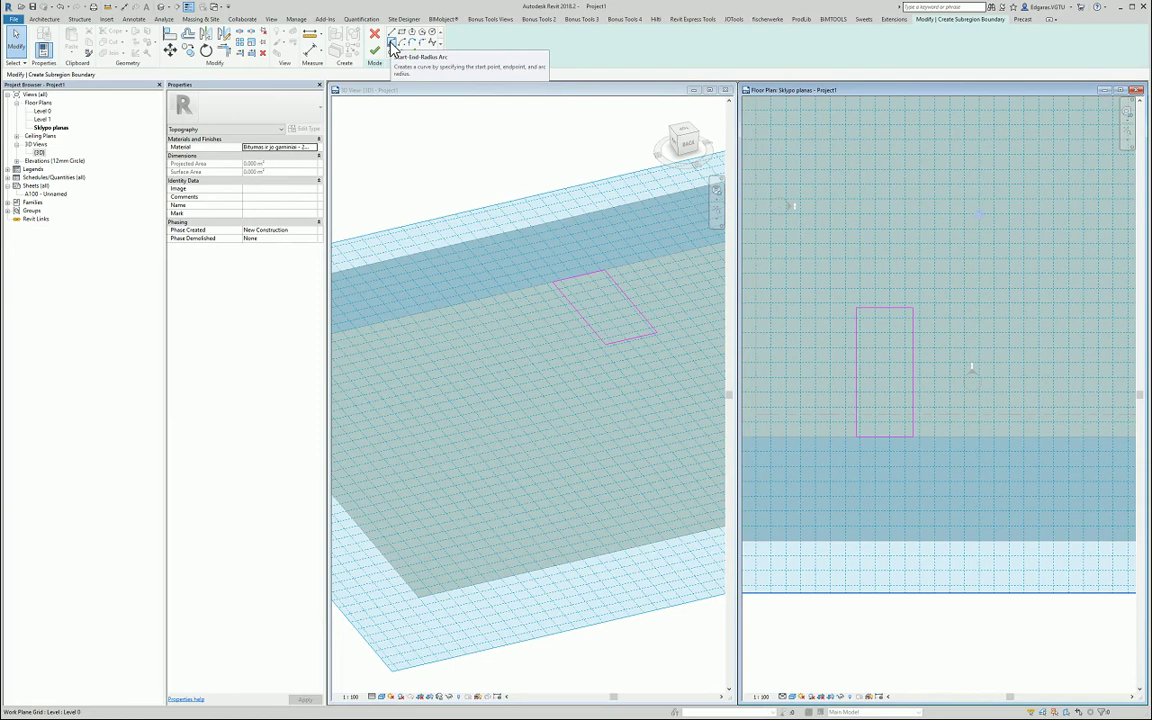
{"action": "mouse_move", "coordinate": [392, 43]}
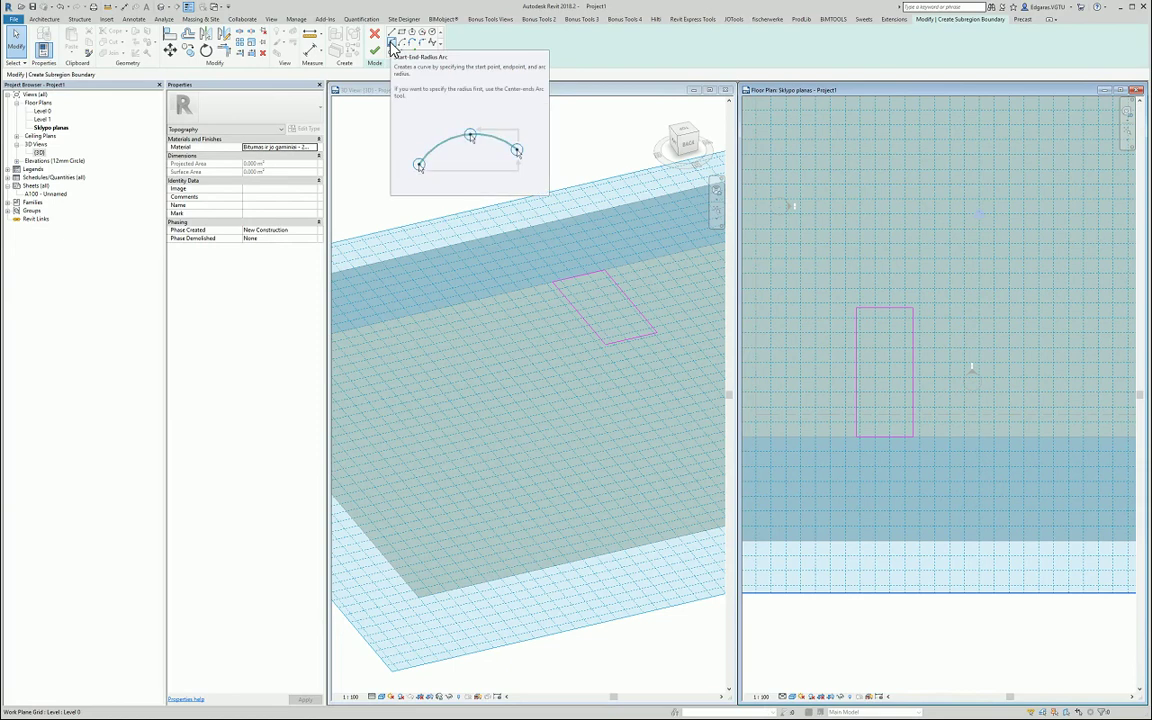
Draw a start-end-radius flare arc at the driveway's left corner by the road
{"action": "left_click", "coordinate": [390, 44]}
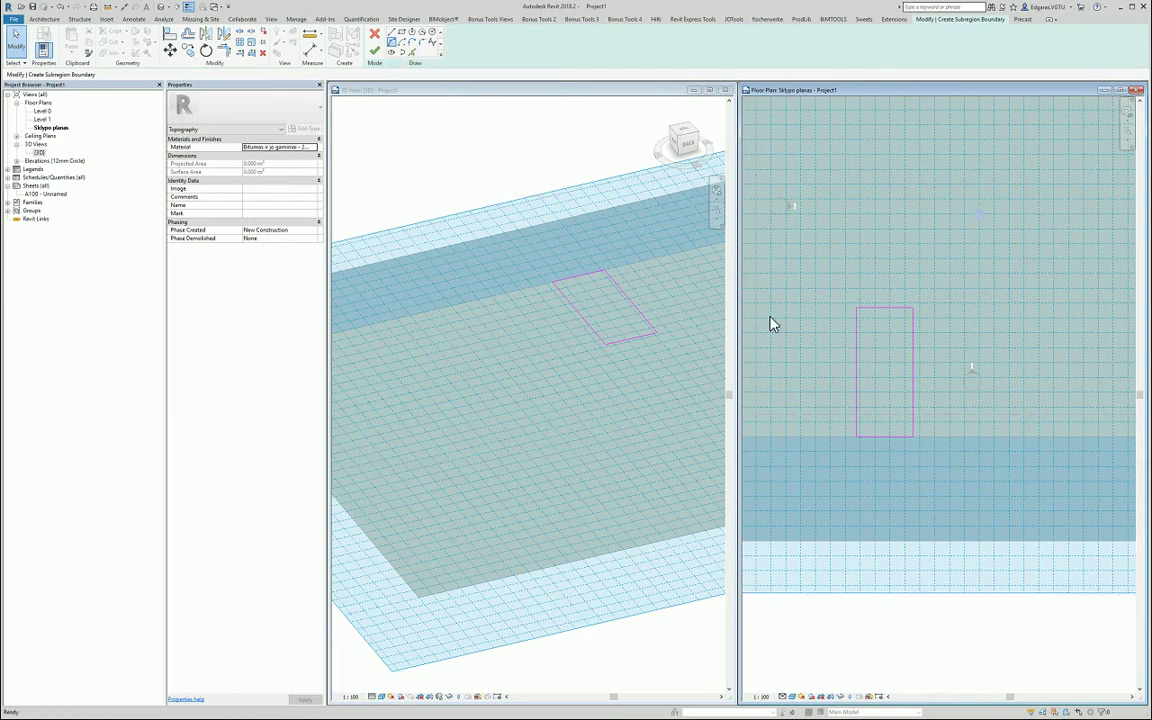
{"action": "left_click", "coordinate": [817, 439]}
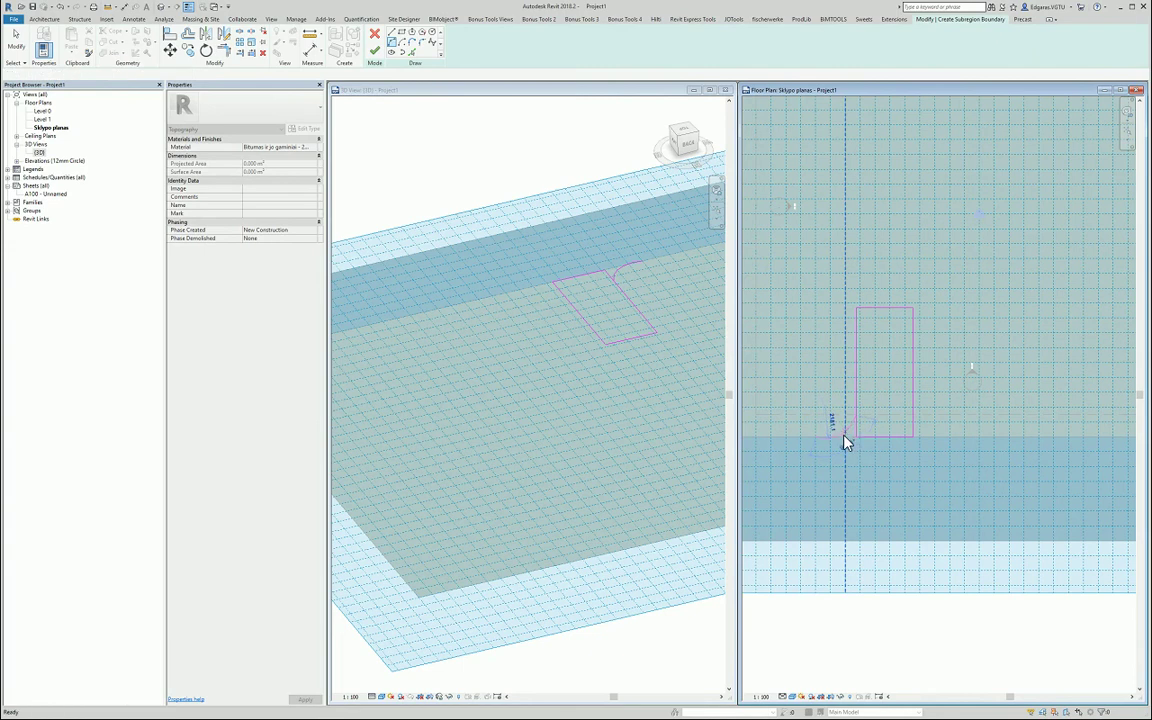
{"action": "key", "text": "Escape"}
{"action": "scroll", "coordinate": [848, 441], "scroll_direction": "up", "scroll_amount": 3}
{"action": "key", "text": "l"}
{"action": "key", "text": "i"}
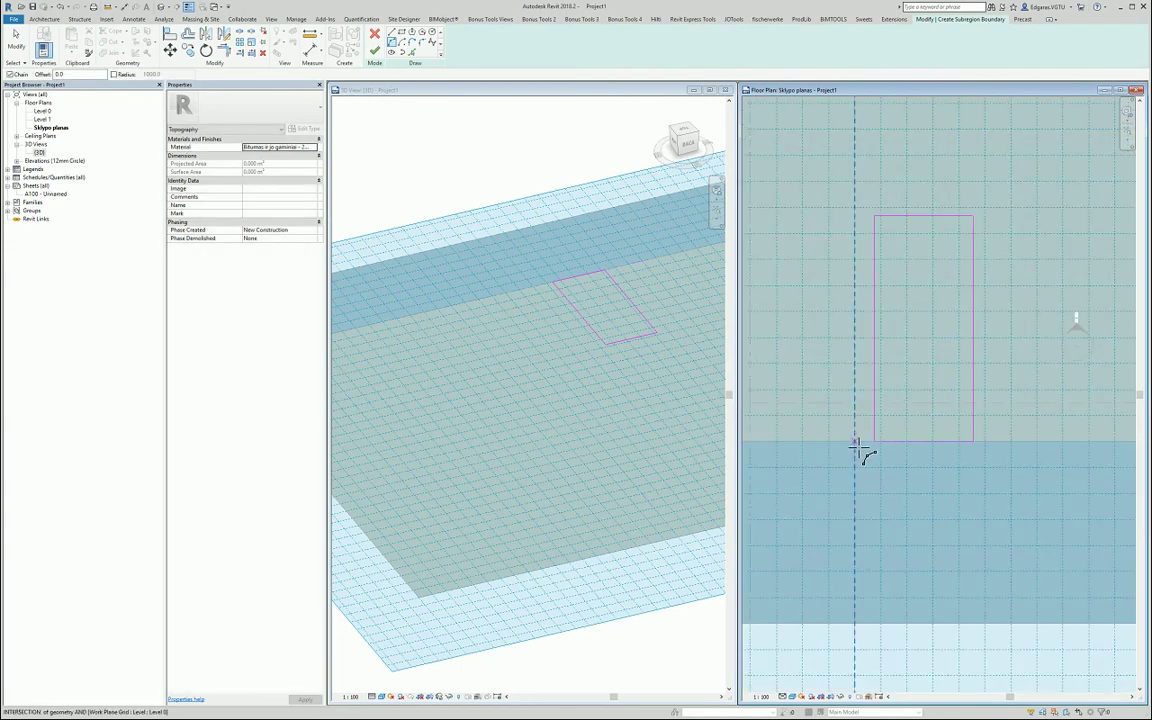
{"action": "left_click", "coordinate": [836, 455]}
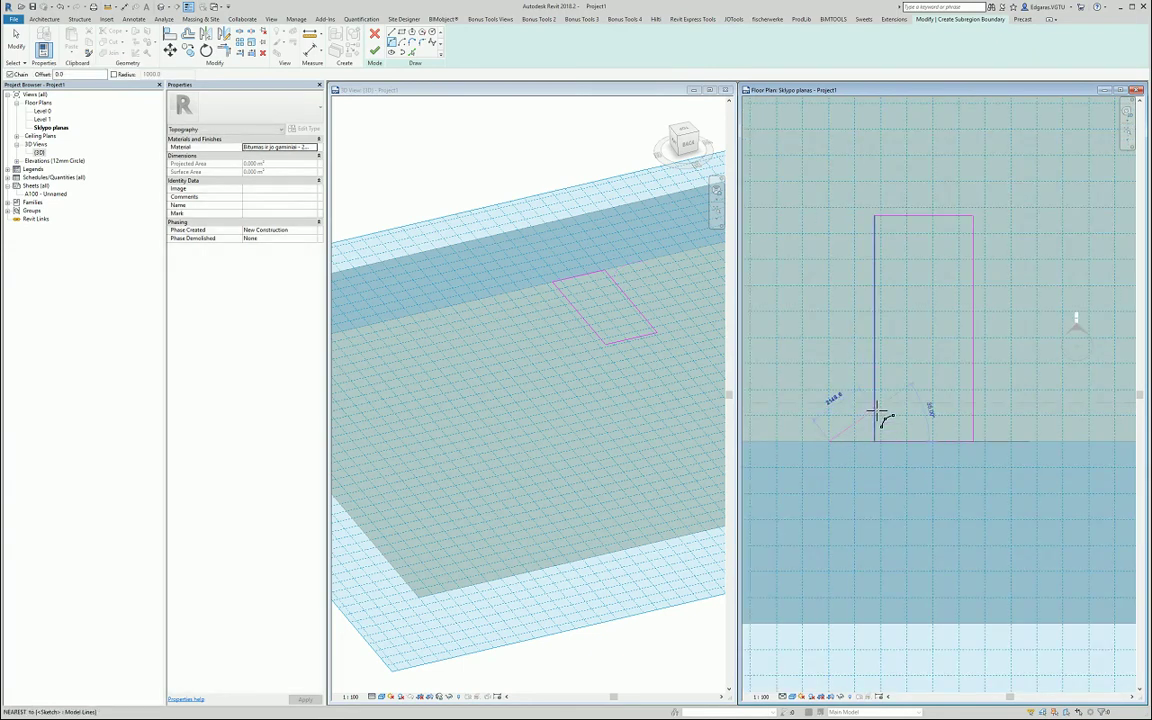
{"action": "left_click", "coordinate": [876, 404]}
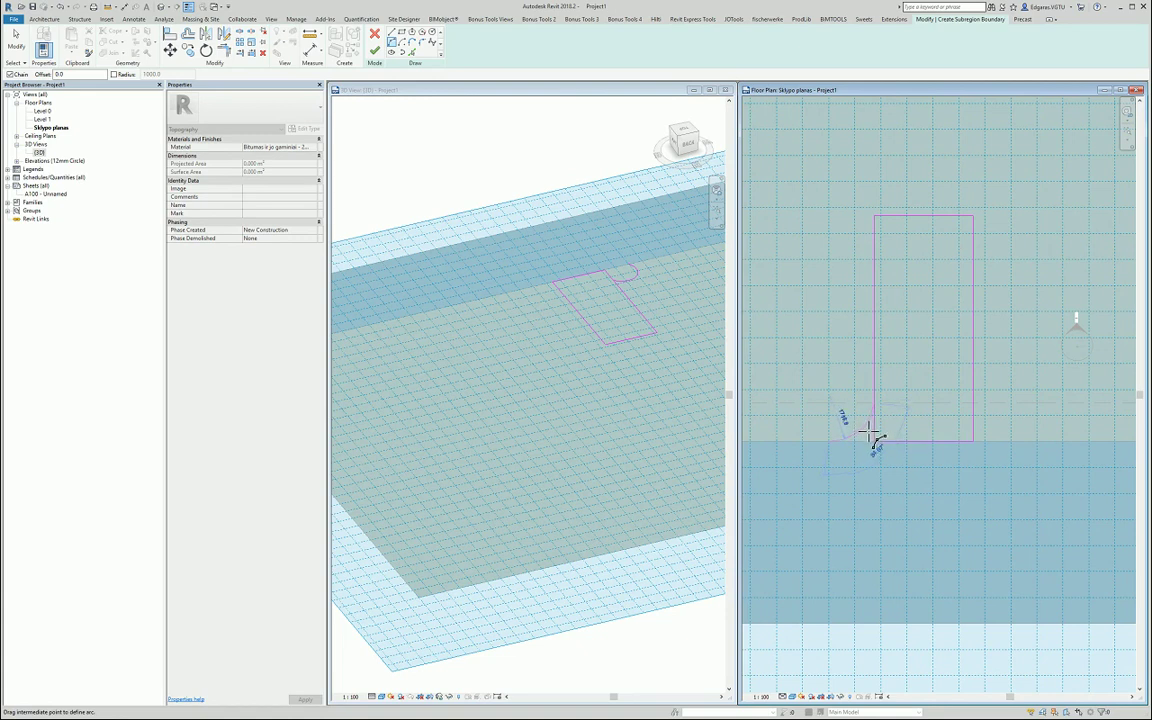
{"action": "left_click", "coordinate": [874, 438]}
{"action": "key", "text": "Escape"}
{"action": "key", "text": "Escape"}
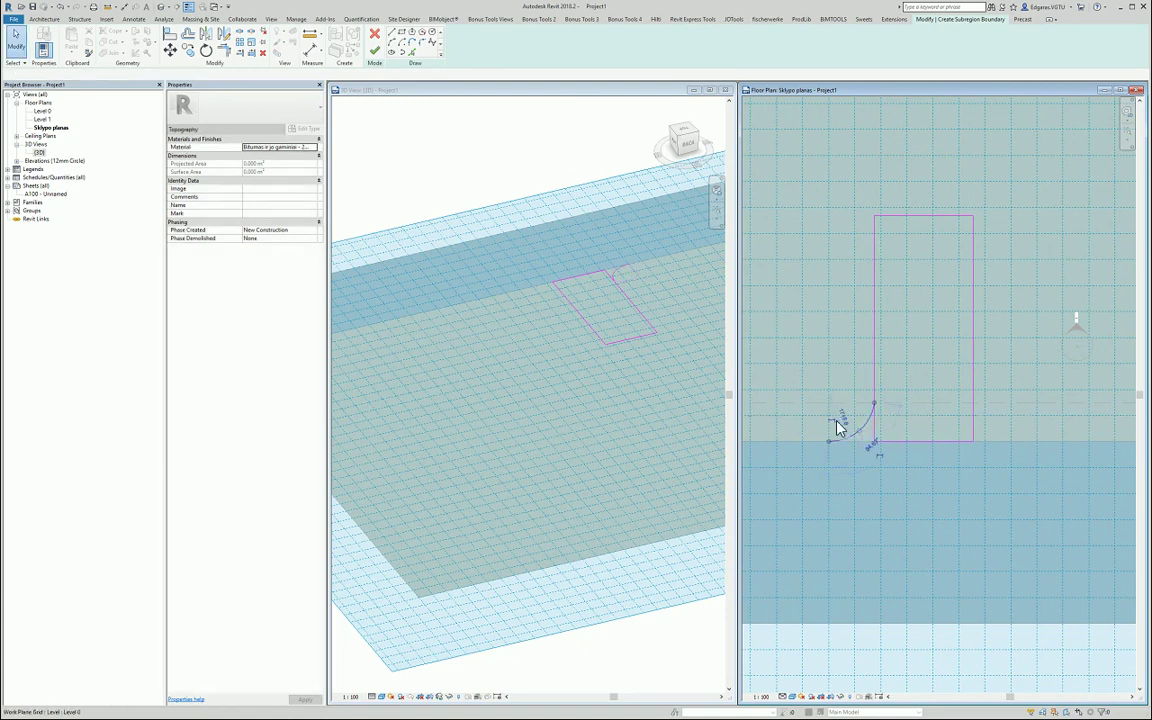
Set the flare arc's radius to 1500
{"action": "left_click", "coordinate": [845, 422]}
{"action": "left_click", "coordinate": [845, 421]}
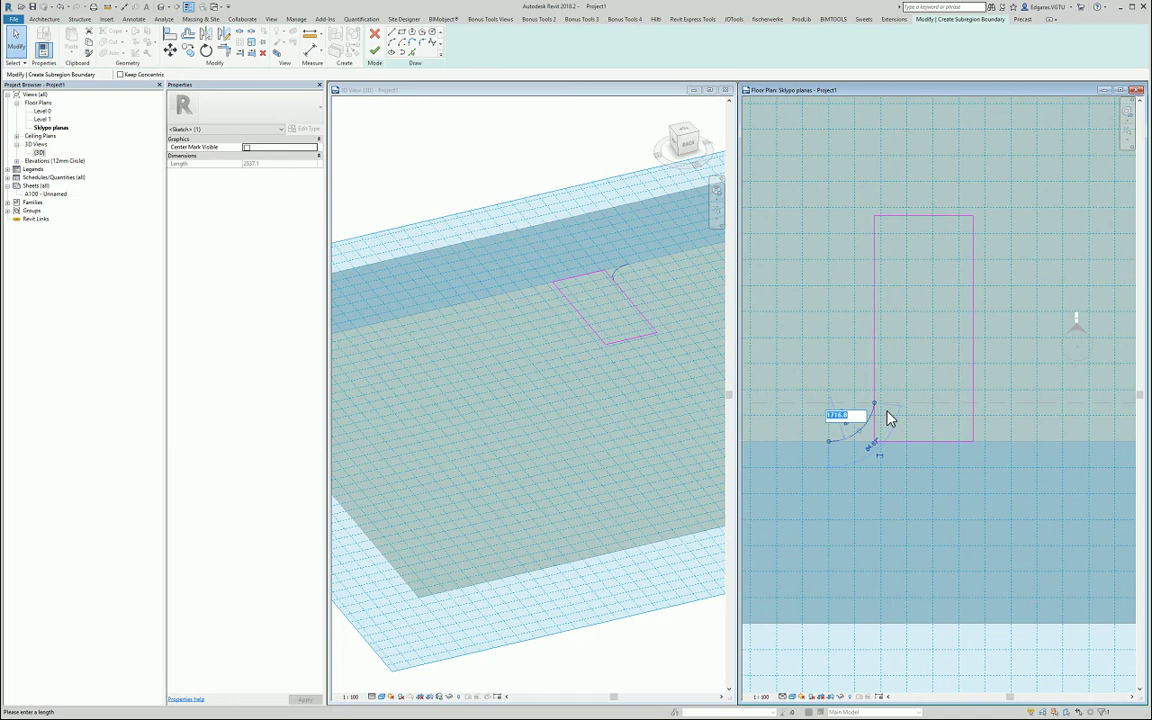
{"action": "type", "text": "1500"}
{"action": "key", "text": "Return"}
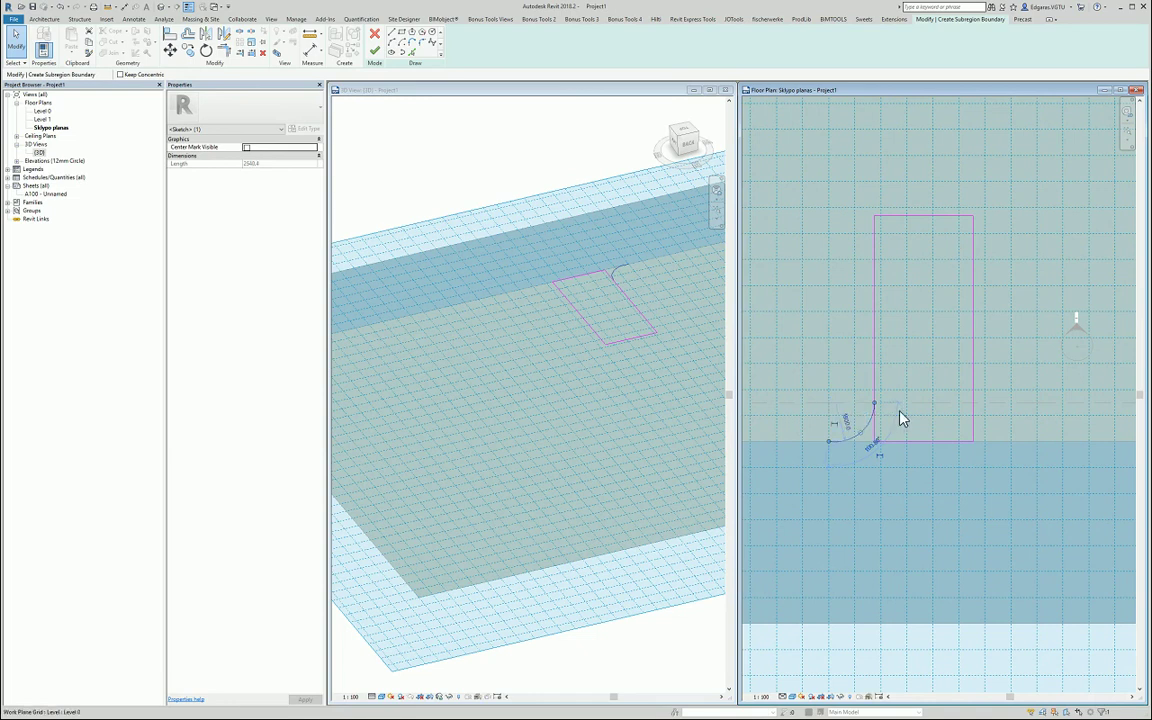
{"action": "key", "text": "Escape"}
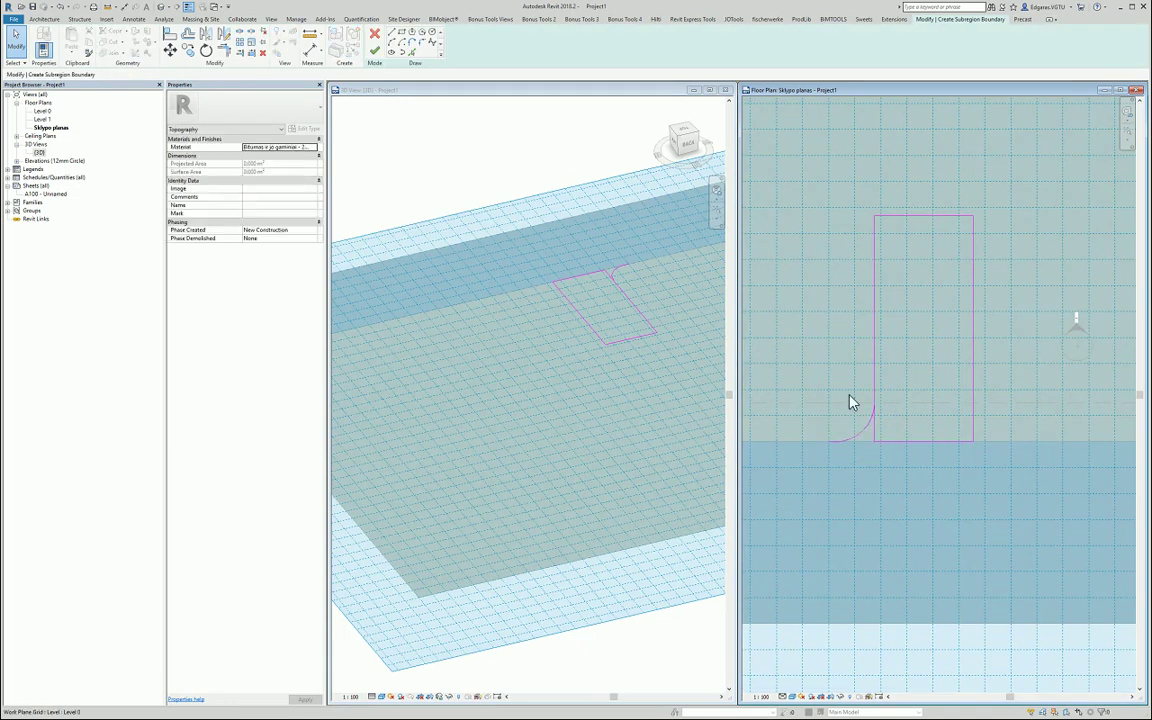
{"action": "scroll", "coordinate": [851, 398], "scroll_direction": "up", "scroll_amount": 2}
{"action": "scroll", "coordinate": [861, 386], "scroll_direction": "down", "scroll_amount": 3}
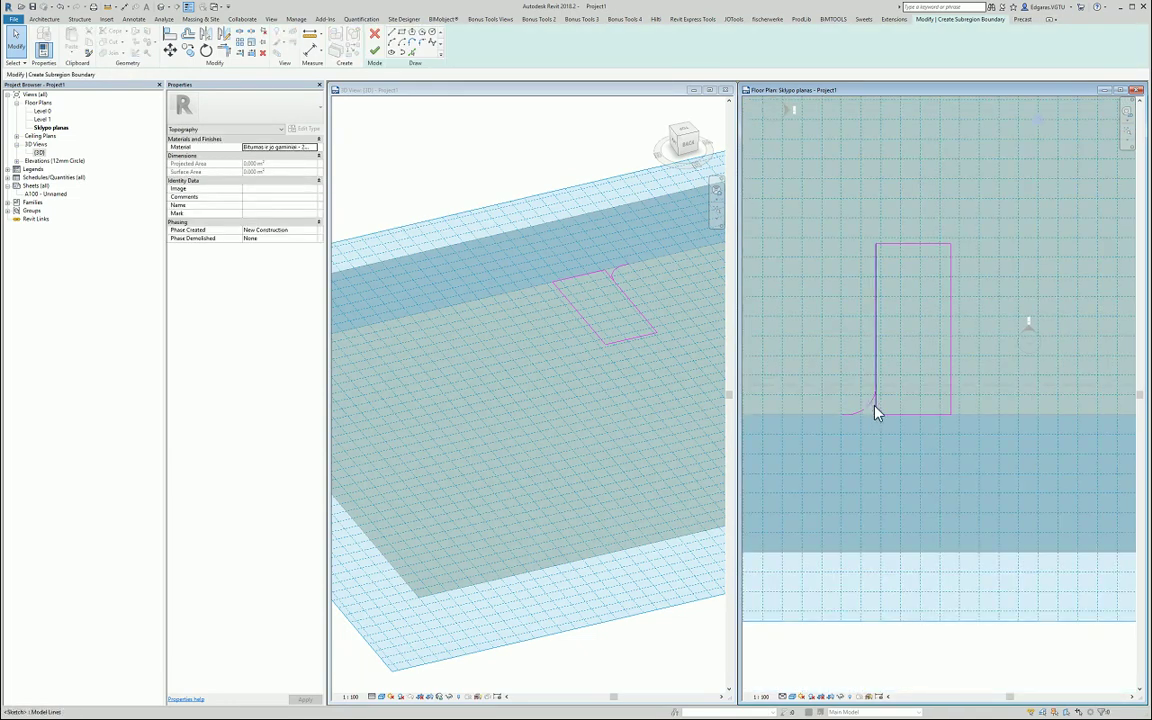
Move the flare arc into place at the driveway's left corner
{"action": "left_click", "coordinate": [874, 408]}
{"action": "scroll", "coordinate": [882, 390], "scroll_direction": "up", "scroll_amount": 3}
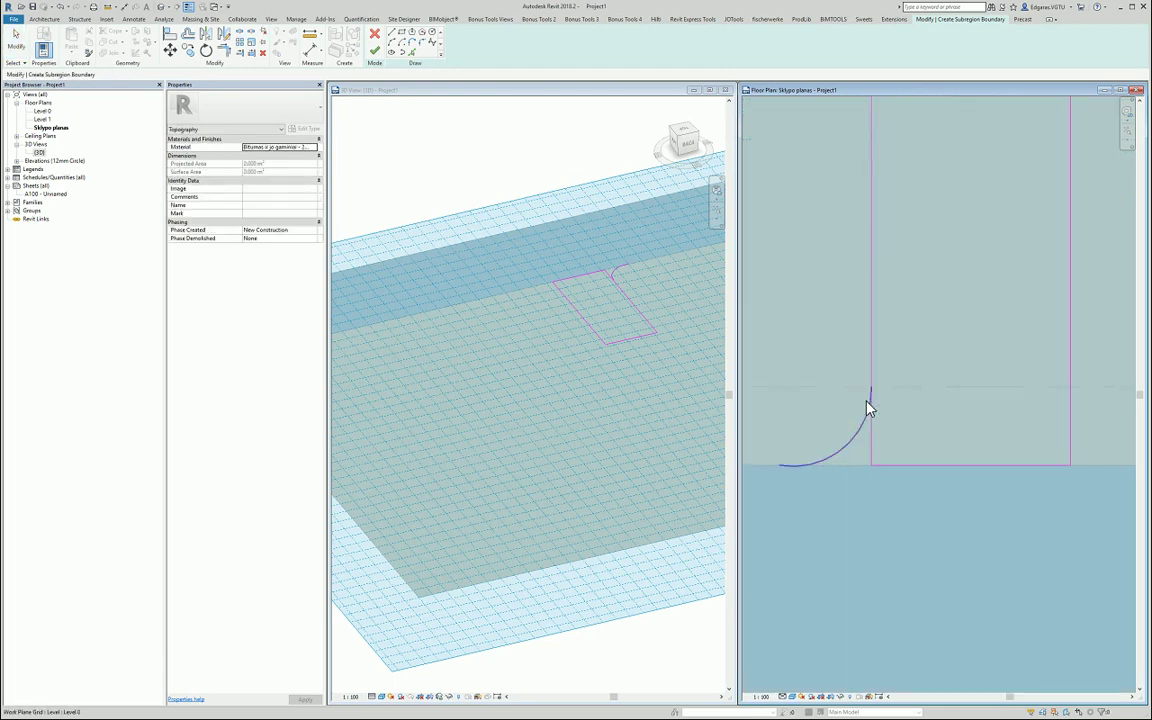
{"action": "scroll", "coordinate": [845, 377], "scroll_direction": "down", "scroll_amount": 2}
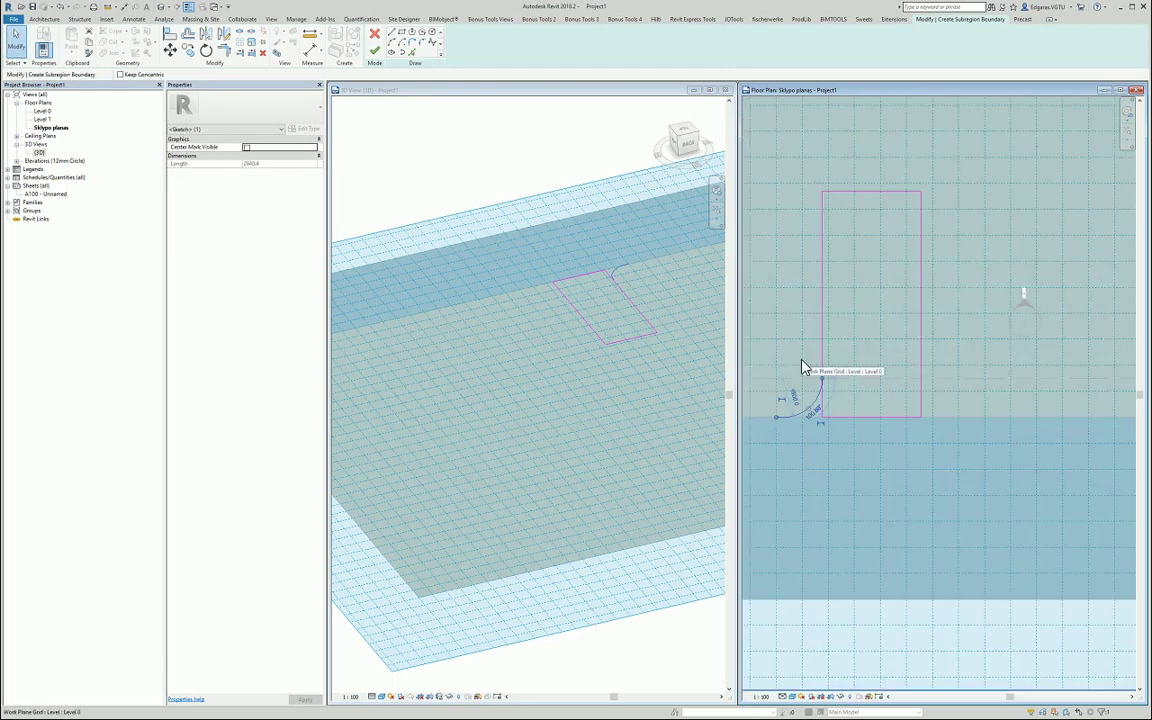
{"action": "scroll", "coordinate": [805, 368], "scroll_direction": "up", "scroll_amount": 2}
{"action": "key", "text": "m"}
{"action": "key", "text": "v"}
{"action": "left_click", "coordinate": [893, 432]}
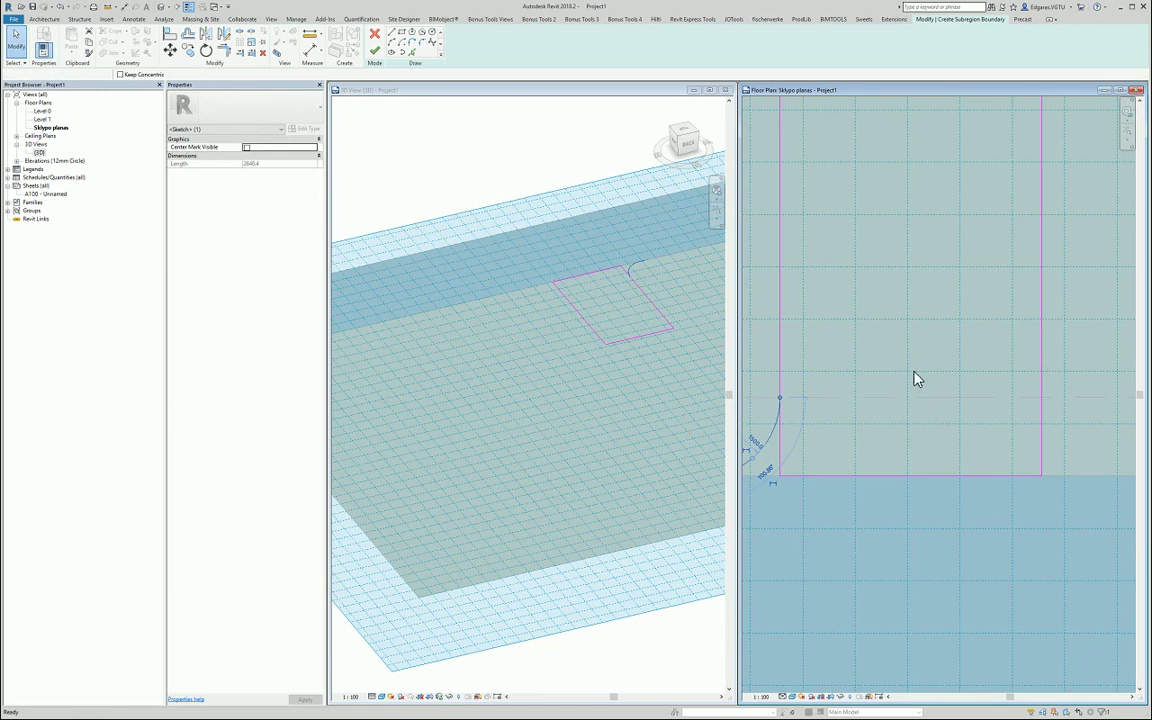
{"action": "scroll", "coordinate": [912, 378], "scroll_direction": "down", "scroll_amount": 4}
{"action": "key", "text": "Escape"}
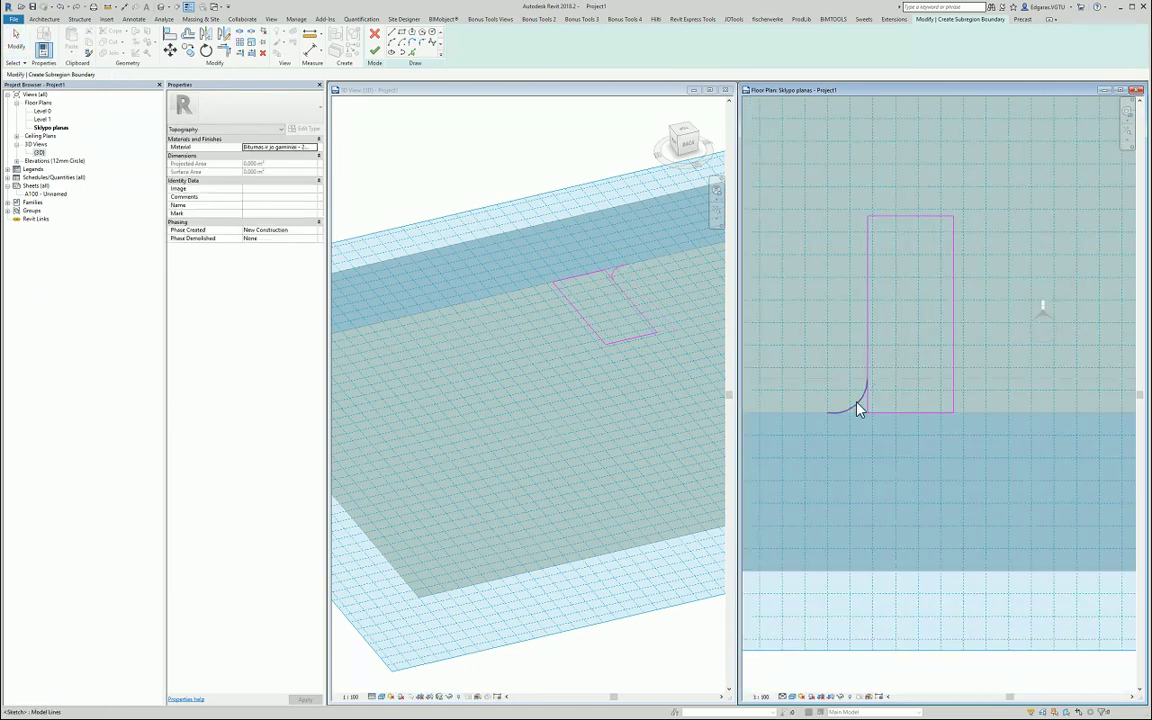
Mirror a copy of the flare across the driveway's centre to its right side
{"action": "left_click", "coordinate": [856, 402]}
{"action": "left_click", "coordinate": [223, 40]}
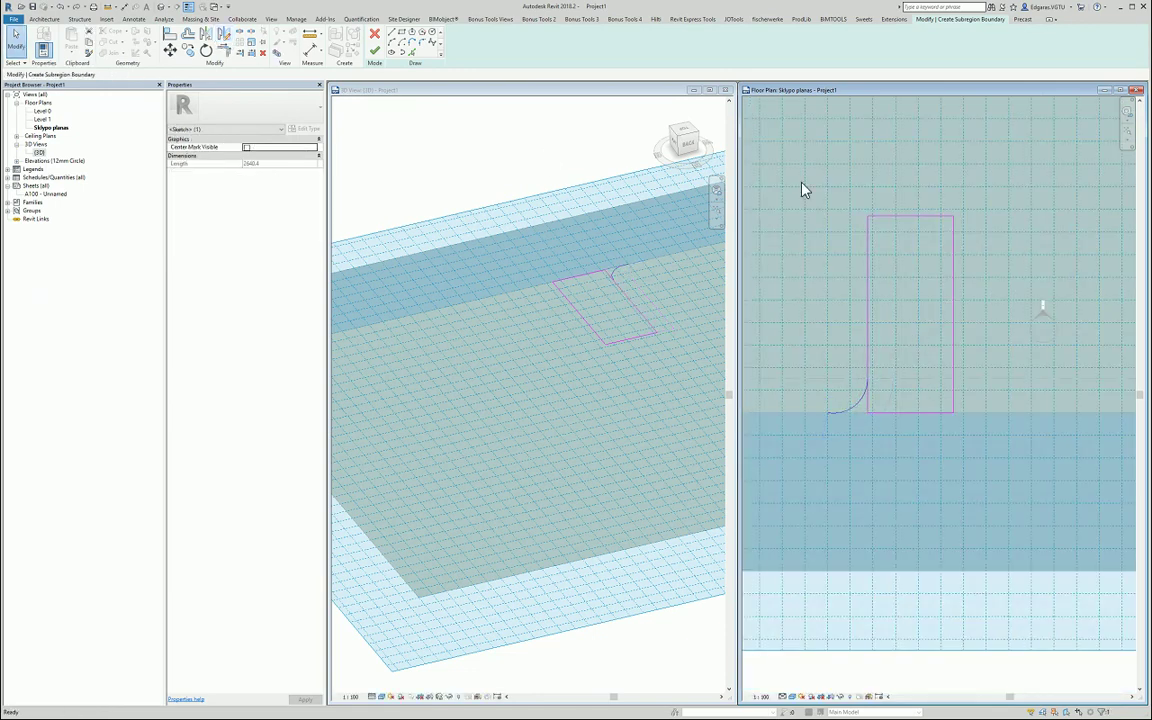
{"action": "left_click", "coordinate": [912, 218]}
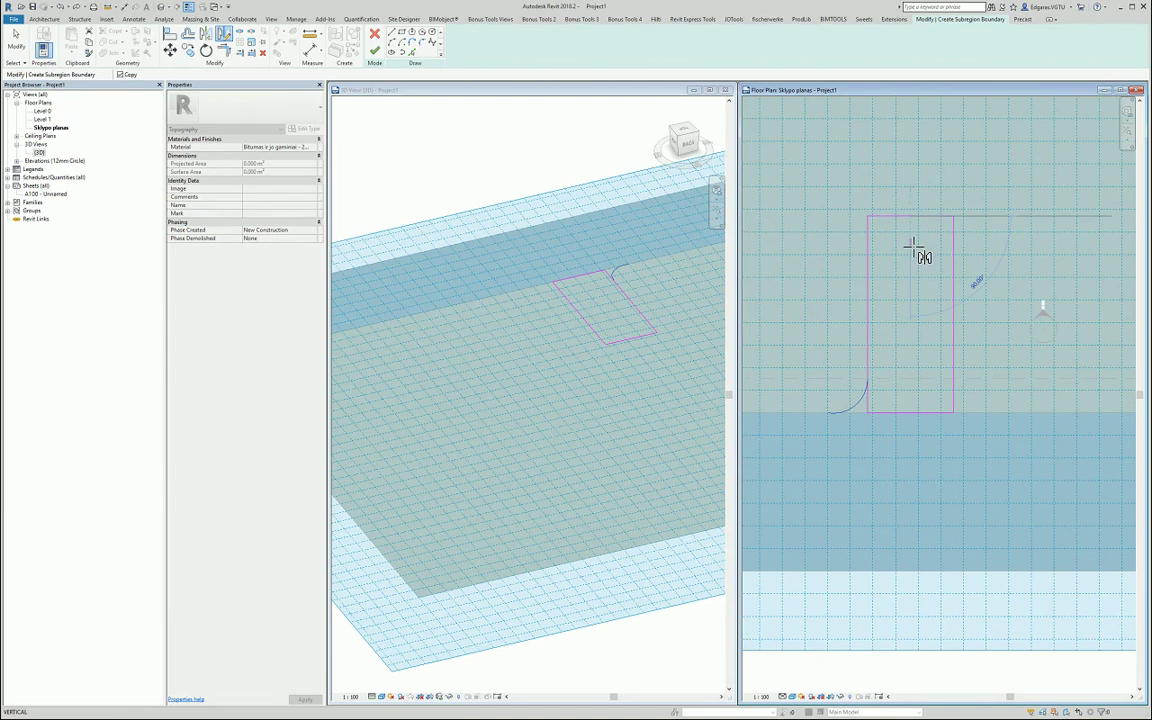
{"action": "left_click", "coordinate": [913, 306]}
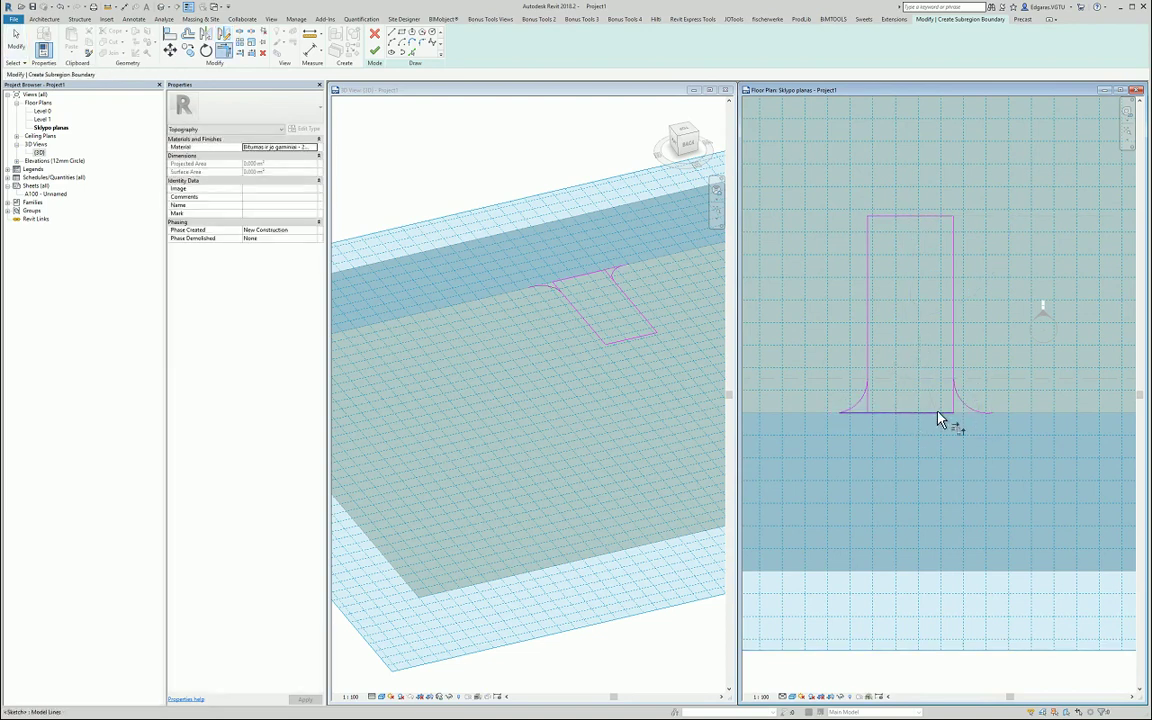
Trim the right and left driveway edges to meet their flares
{"action": "key", "text": "t"}
{"action": "key", "text": "r"}
{"action": "left_click", "coordinate": [960, 399]}
{"action": "left_click", "coordinate": [955, 352]}
{"action": "left_click", "coordinate": [864, 407]}
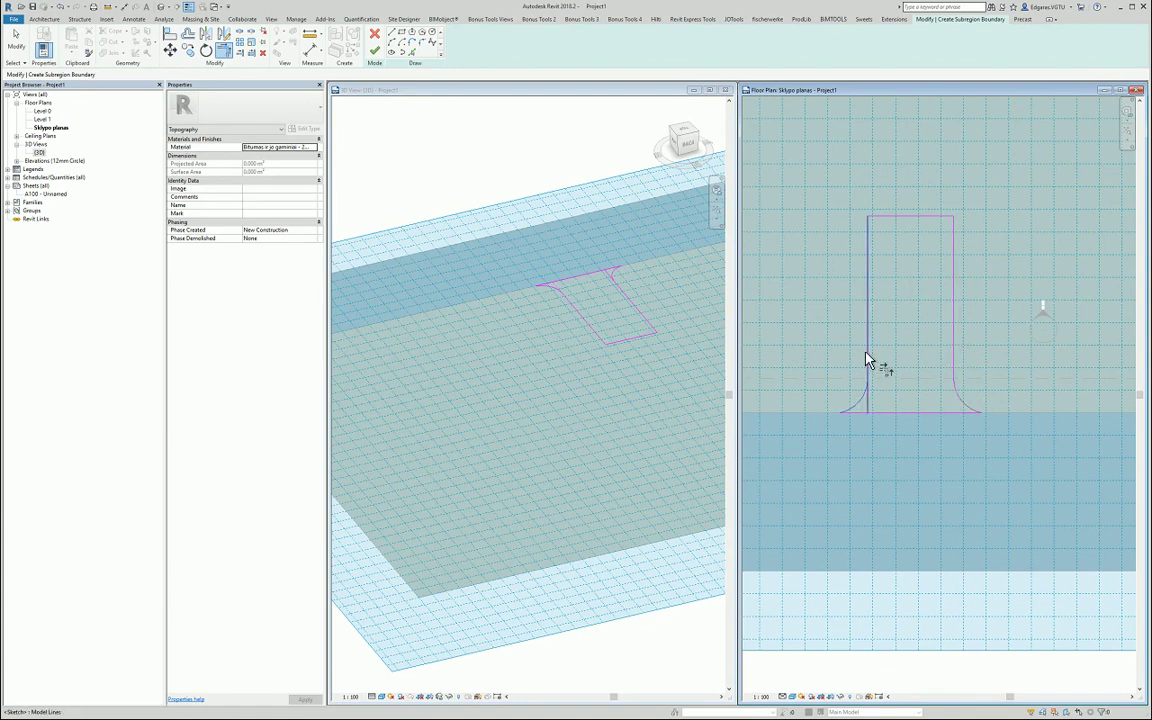
{"action": "left_click", "coordinate": [869, 363]}
{"action": "key", "text": "Escape"}
{"action": "key", "text": "Escape"}
{"action": "scroll", "coordinate": [874, 372], "scroll_direction": "down", "scroll_amount": 1}
{"action": "scroll", "coordinate": [874, 372], "scroll_direction": "down", "scroll_amount": 1}
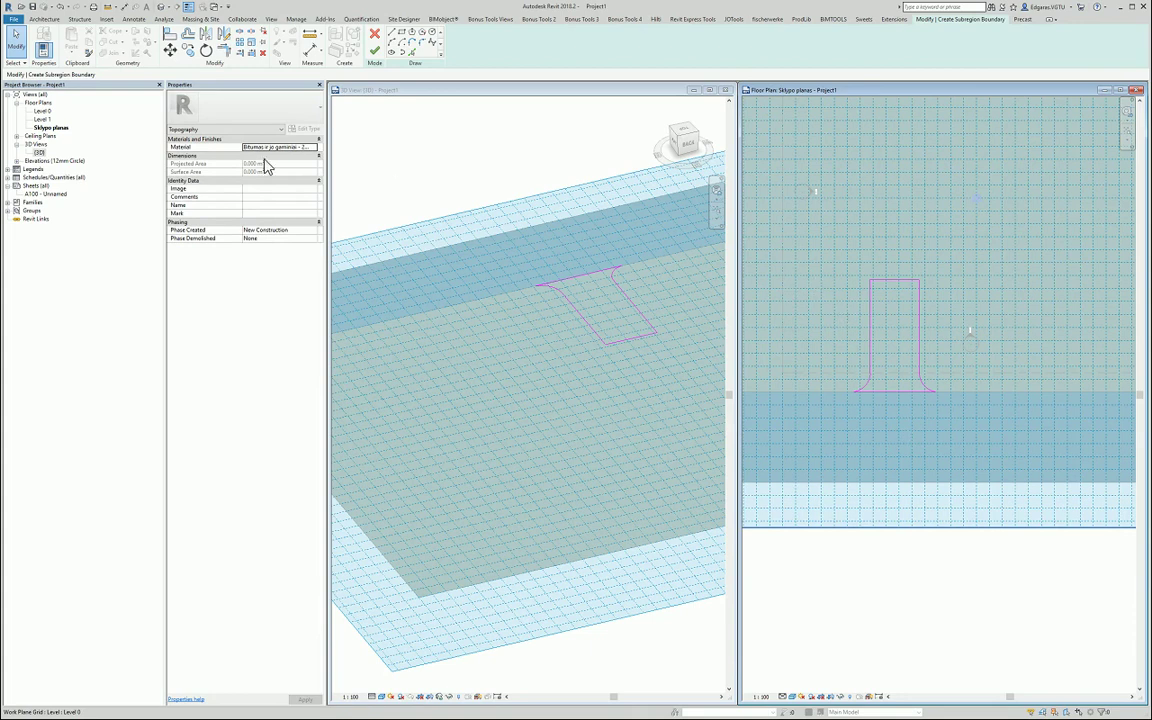
Finish the driveway subregion and show the 3D site in Realistic visual style
{"action": "left_click", "coordinate": [374, 50]}
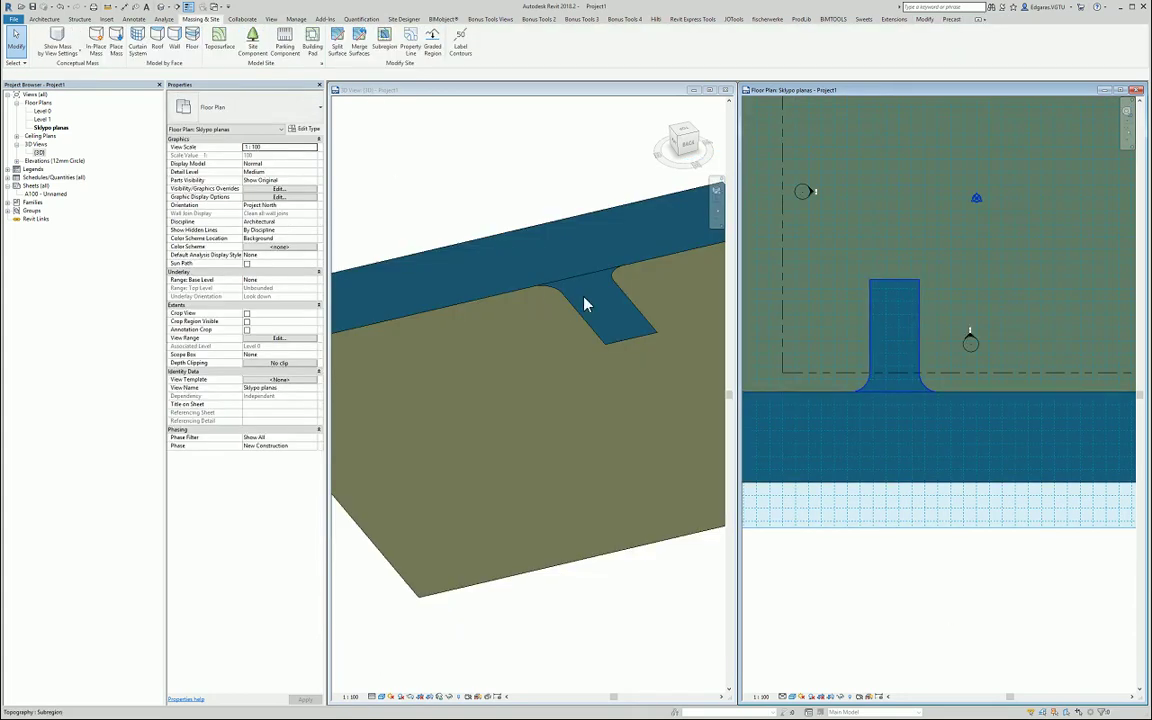
{"action": "left_click", "coordinate": [540, 625]}
{"action": "left_click", "coordinate": [381, 698]}
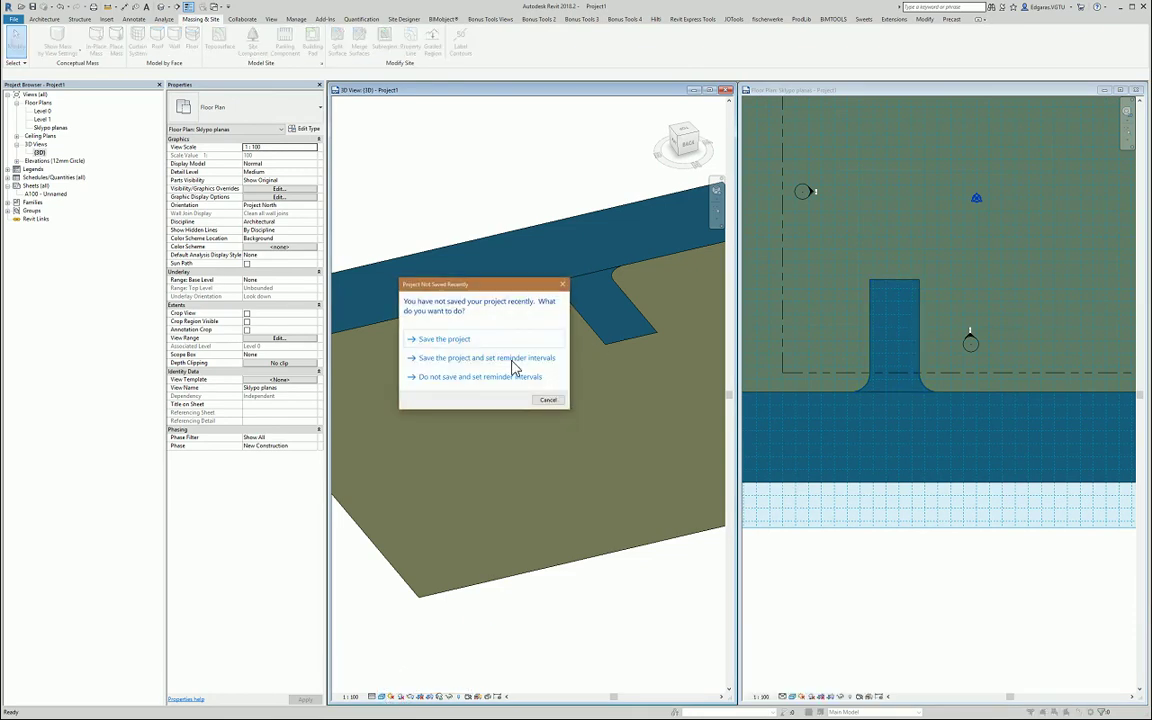
{"action": "left_click", "coordinate": [548, 400]}
{"action": "scroll", "coordinate": [609, 310], "scroll_direction": "up", "scroll_amount": 2}
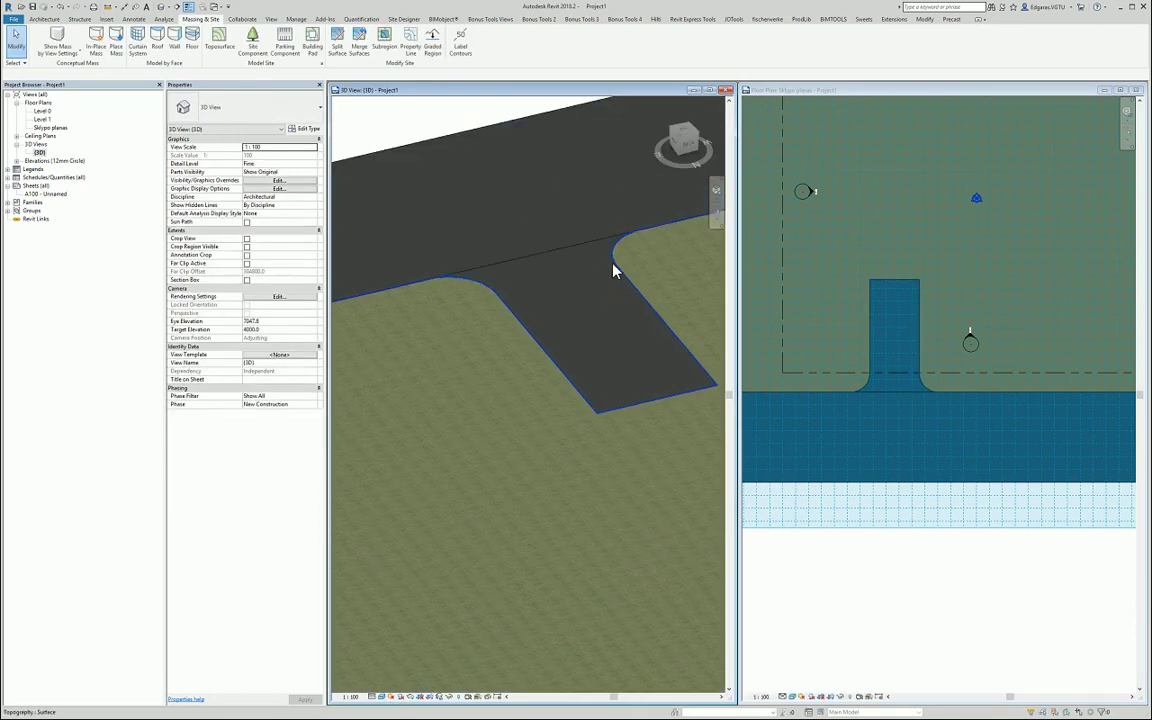
{"action": "scroll", "coordinate": [560, 380], "scroll_direction": "up", "scroll_amount": 2}
{"action": "scroll", "coordinate": [540, 410], "scroll_direction": "up", "scroll_amount": 1}
{"action": "scroll", "coordinate": [489, 231], "scroll_direction": "down", "scroll_amount": 2}
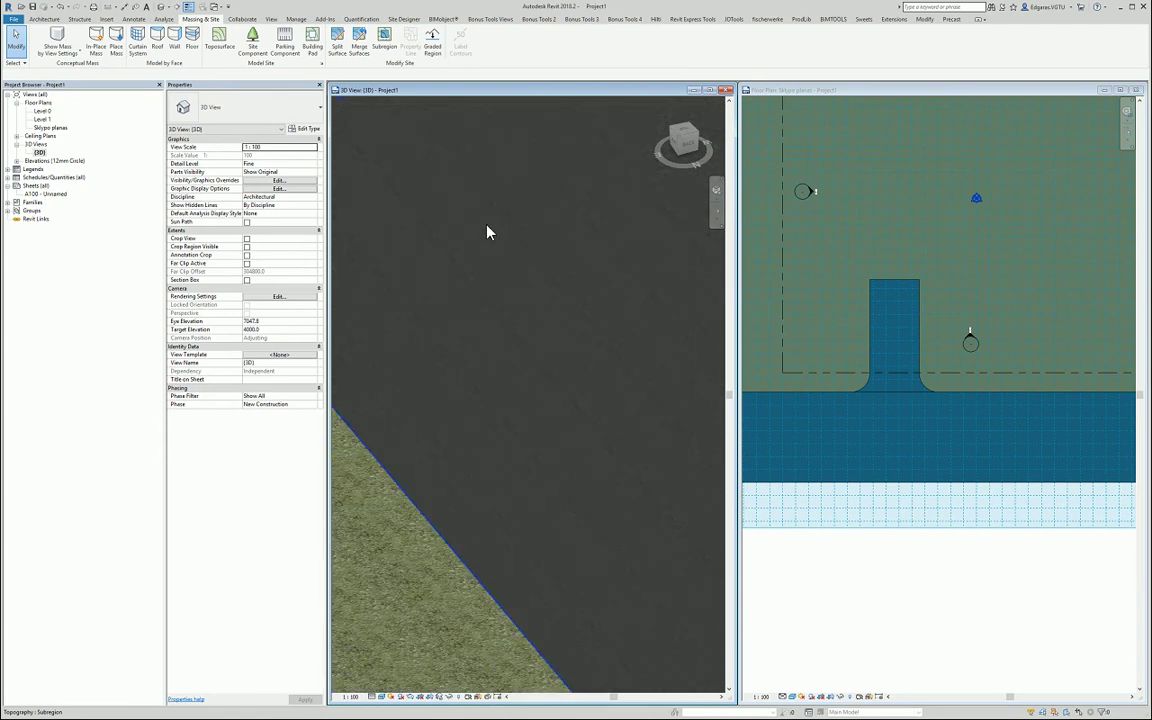
{"action": "scroll", "coordinate": [494, 231], "scroll_direction": "down", "scroll_amount": 2}
{"action": "scroll", "coordinate": [460, 177], "scroll_direction": "up", "scroll_amount": 1}
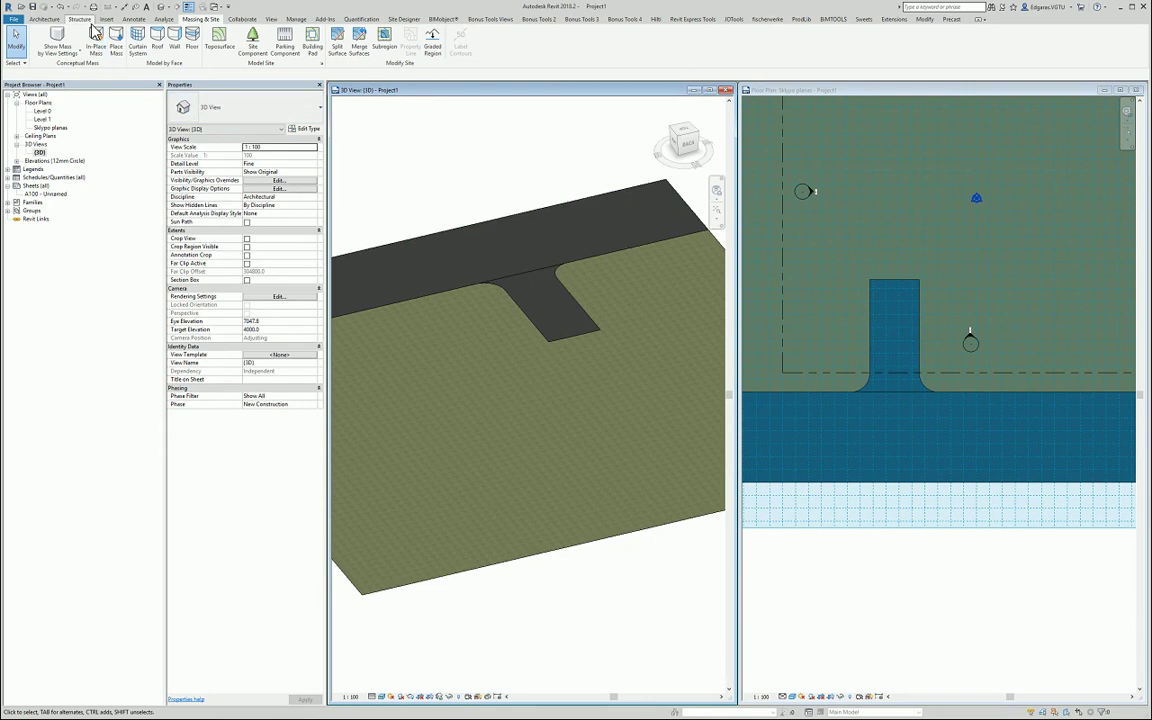
Save the project as 'BIM-1 LD1 2018-02-27' in the 0.PROJEKTAI folder
{"action": "key", "text": "ctrl+s"}
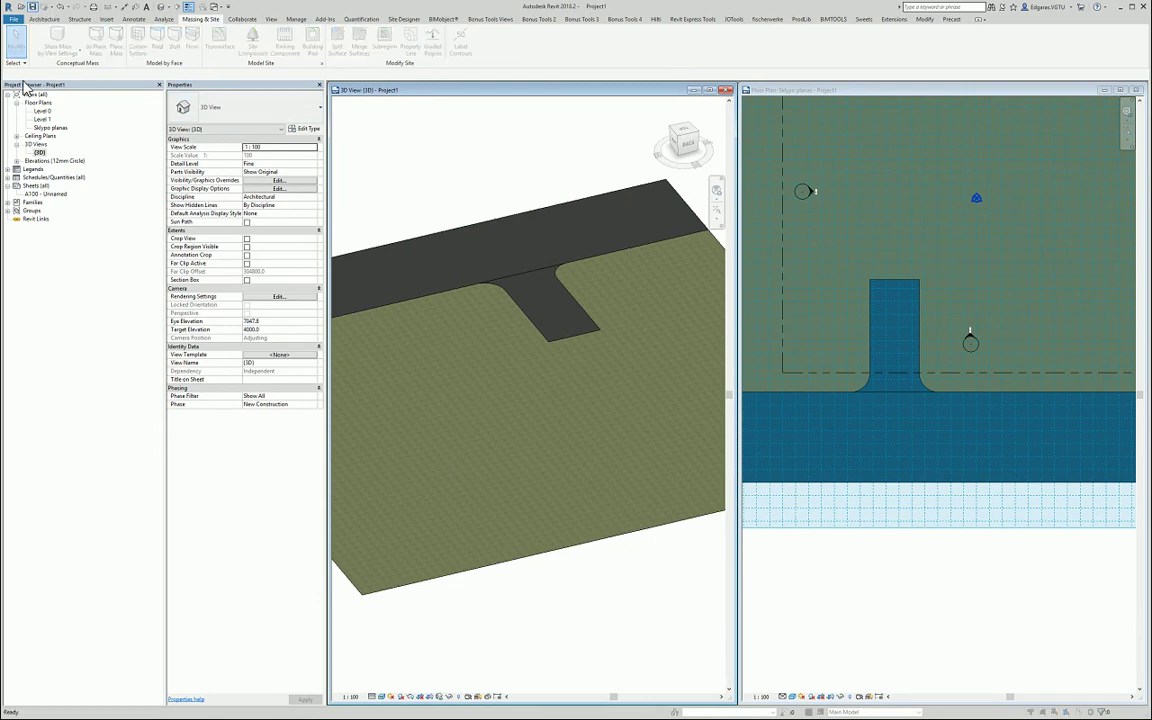
{"action": "left_click_drag", "start_coordinate": [375, 105], "coordinate": [406, 130]}
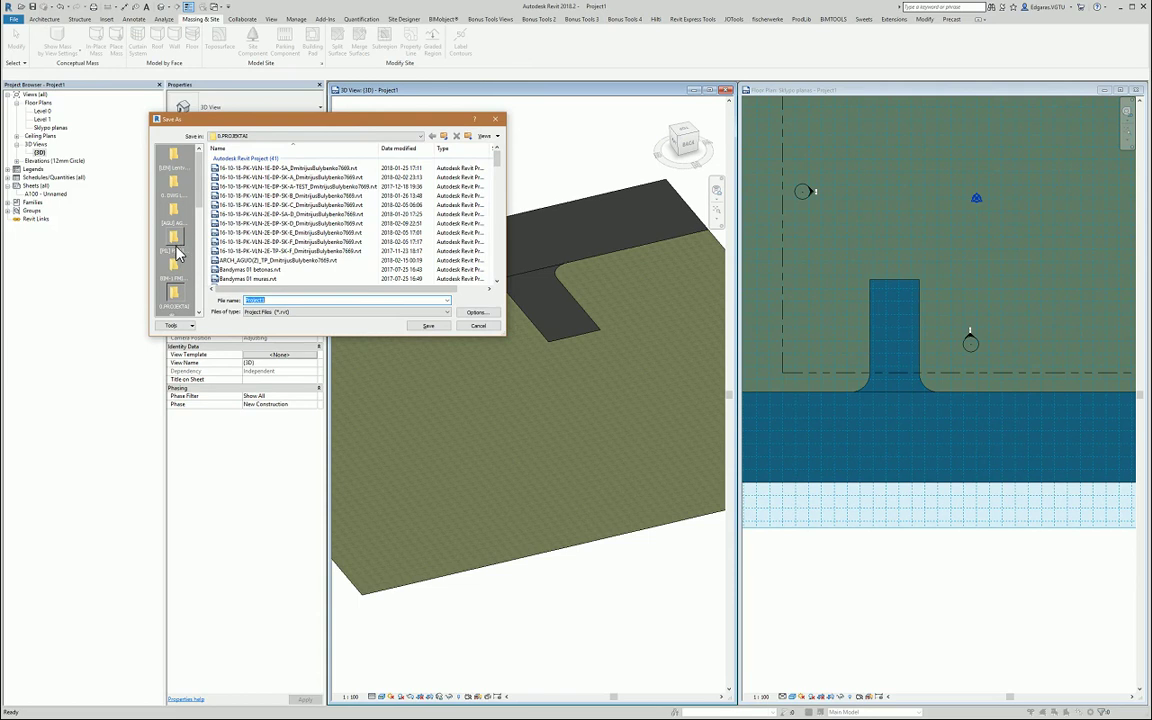
{"action": "left_click", "coordinate": [313, 301]}
{"action": "double_click", "coordinate": [313, 301]}
{"action": "type", "text": "8(N"}
{"action": "type", "text": "1"}
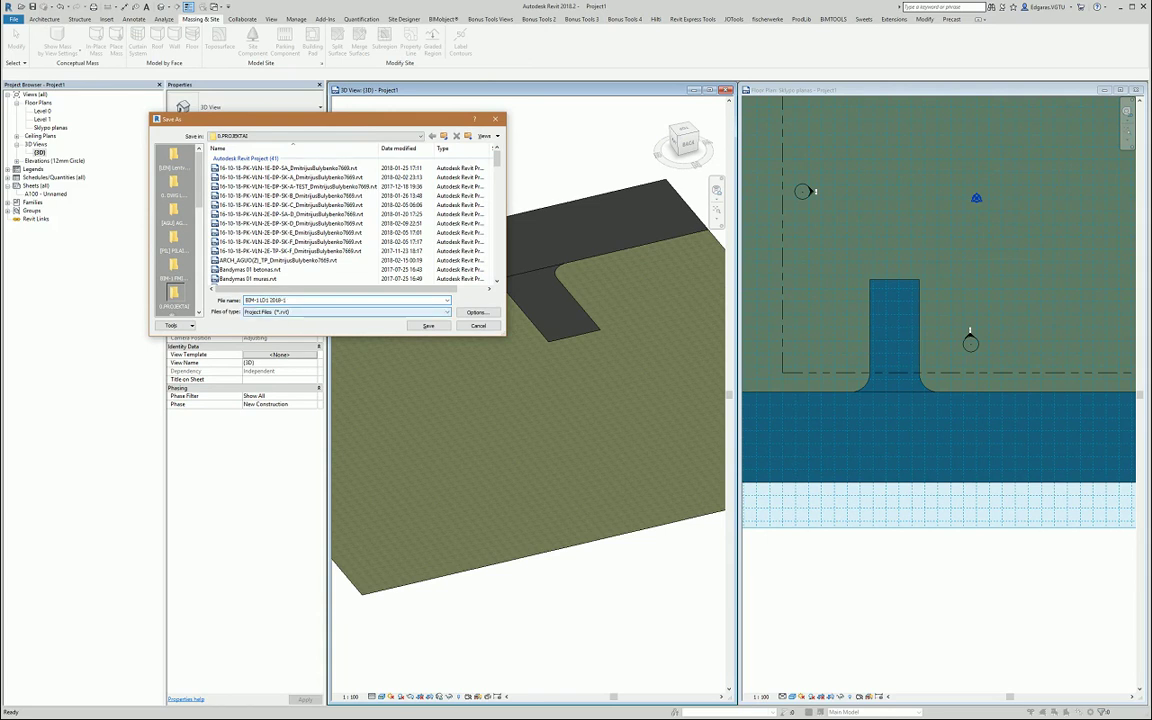
{"action": "type", "text": "02-27"}
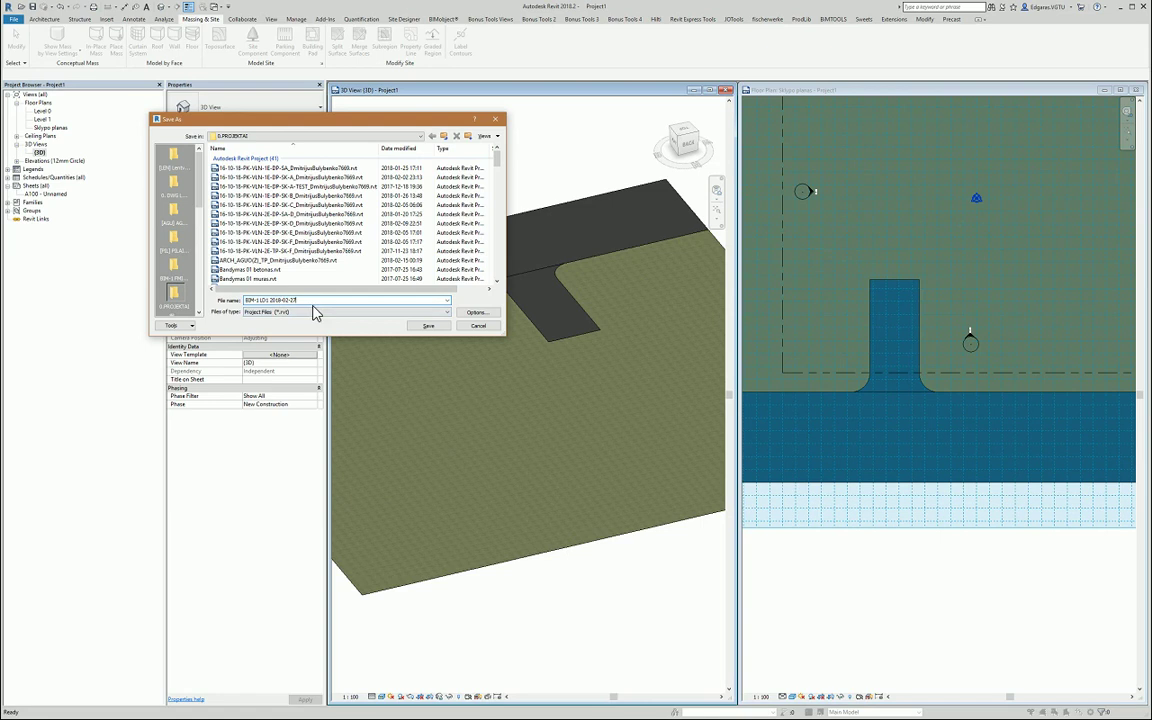
{"action": "left_click", "coordinate": [267, 301]}
{"action": "type", "text": "1"}
{"action": "left_click_drag", "start_coordinate": [262, 304], "coordinate": [248, 303]}
{"action": "left_click", "coordinate": [266, 304]}
{"action": "left_click", "coordinate": [428, 325]}
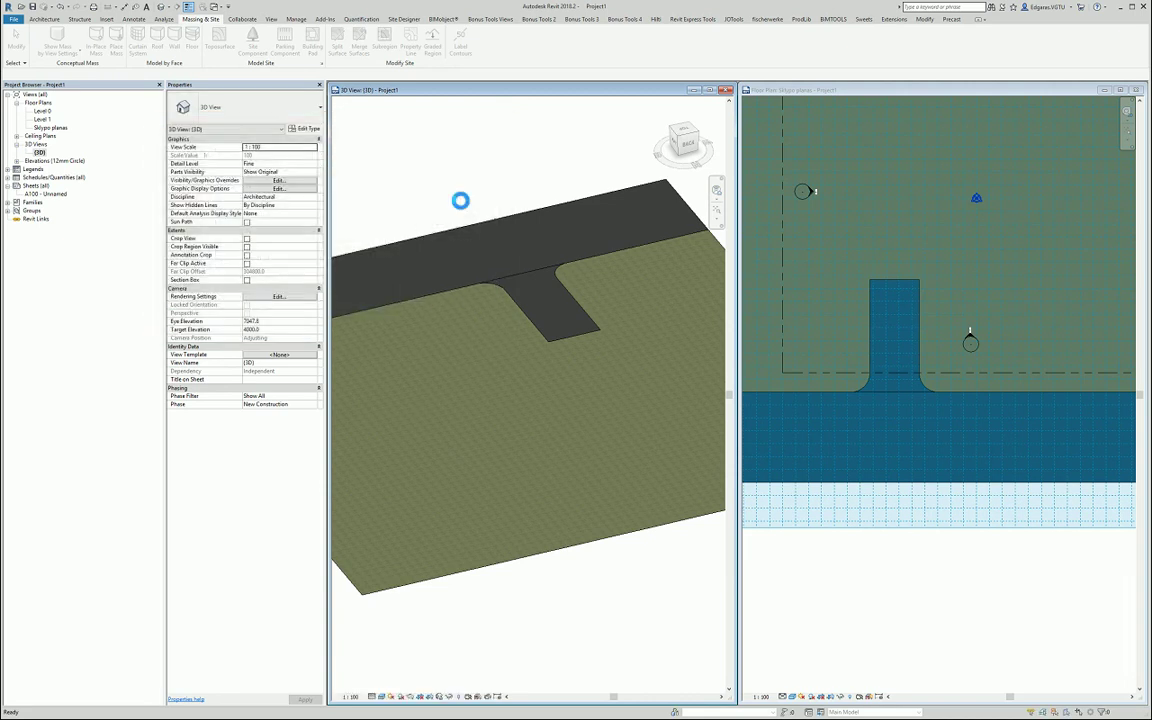